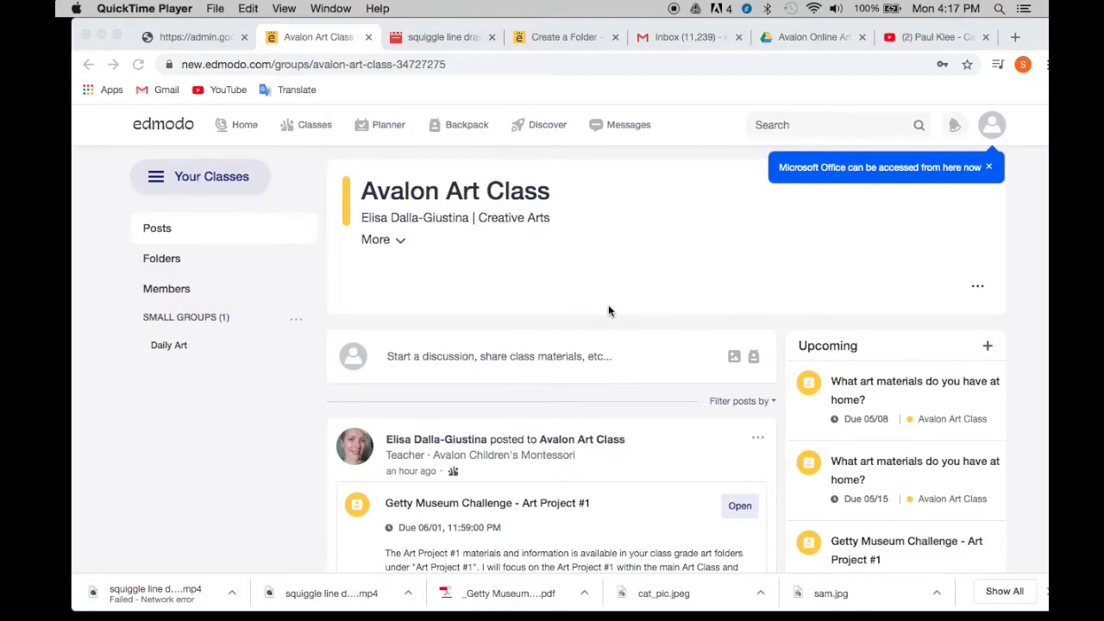
Open the Getty Museum Challenge - Art Project #1 assignment from the class posts and read through its instructions.
scroll(608, 306, "down", 5)
scroll(607, 304, "down", 2)
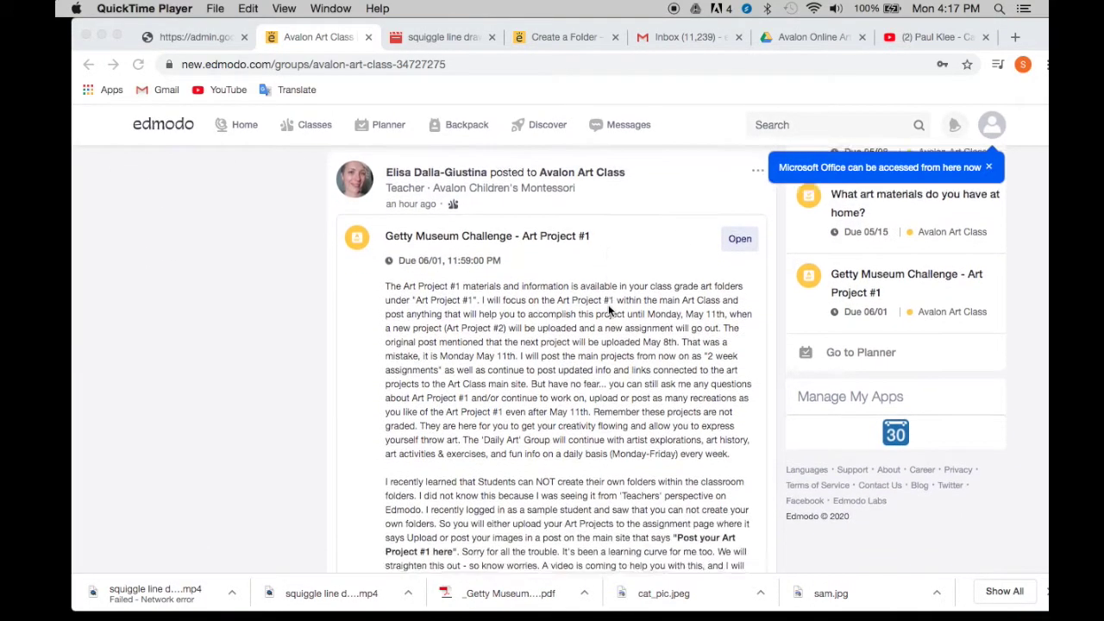
scroll(608, 304, "up", 1)
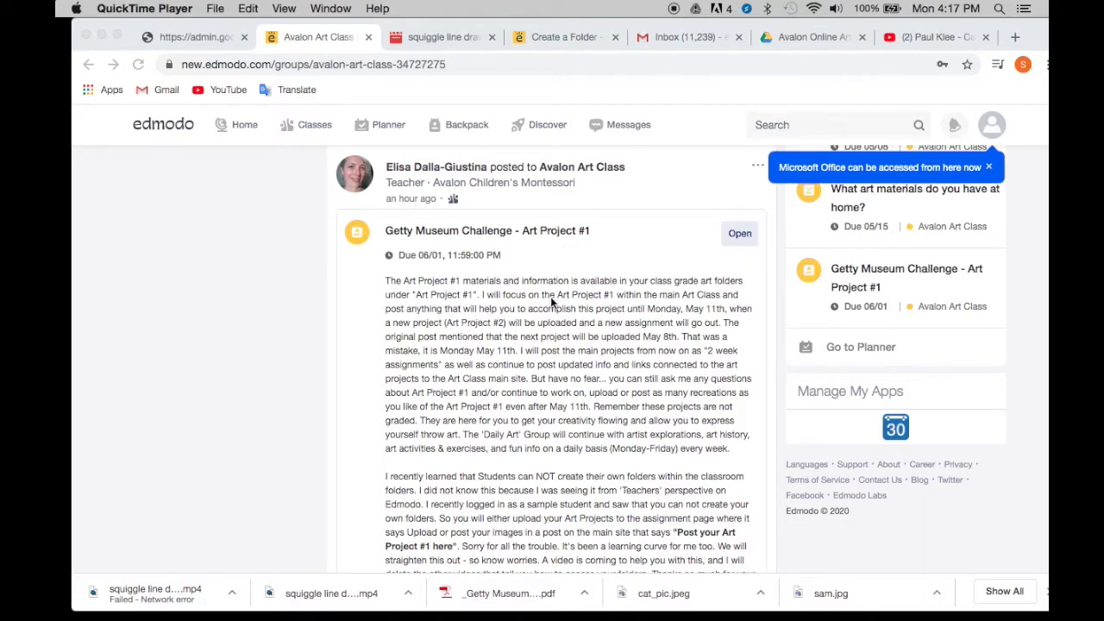
scroll(551, 299, "down", 4)
scroll(552, 302, "up", 2)
scroll(551, 301, "up", 3)
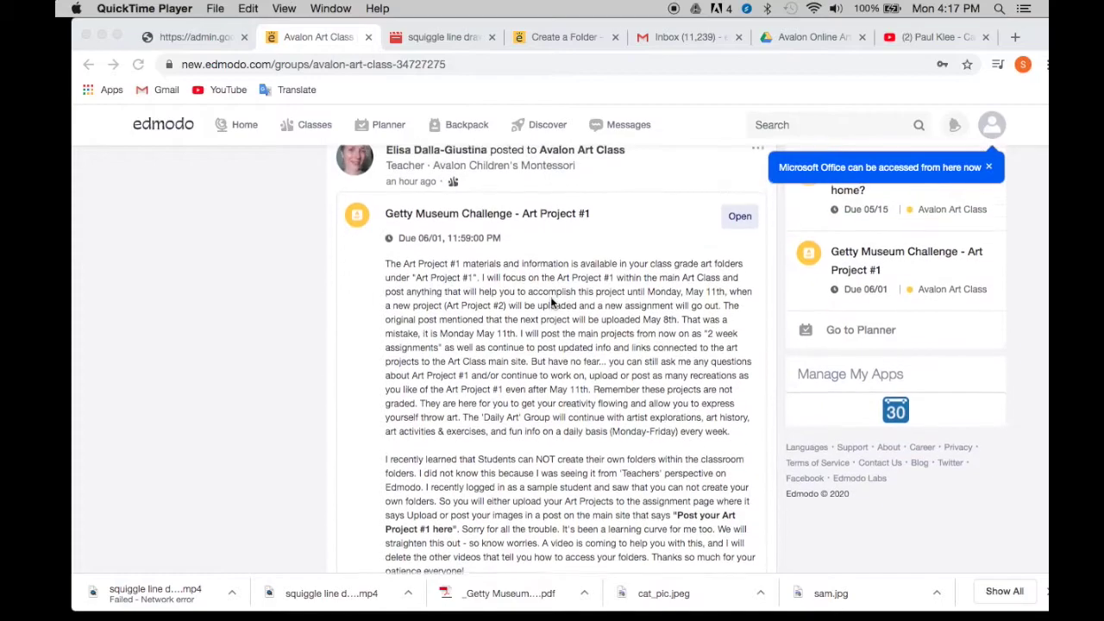
scroll(551, 301, "down", 2)
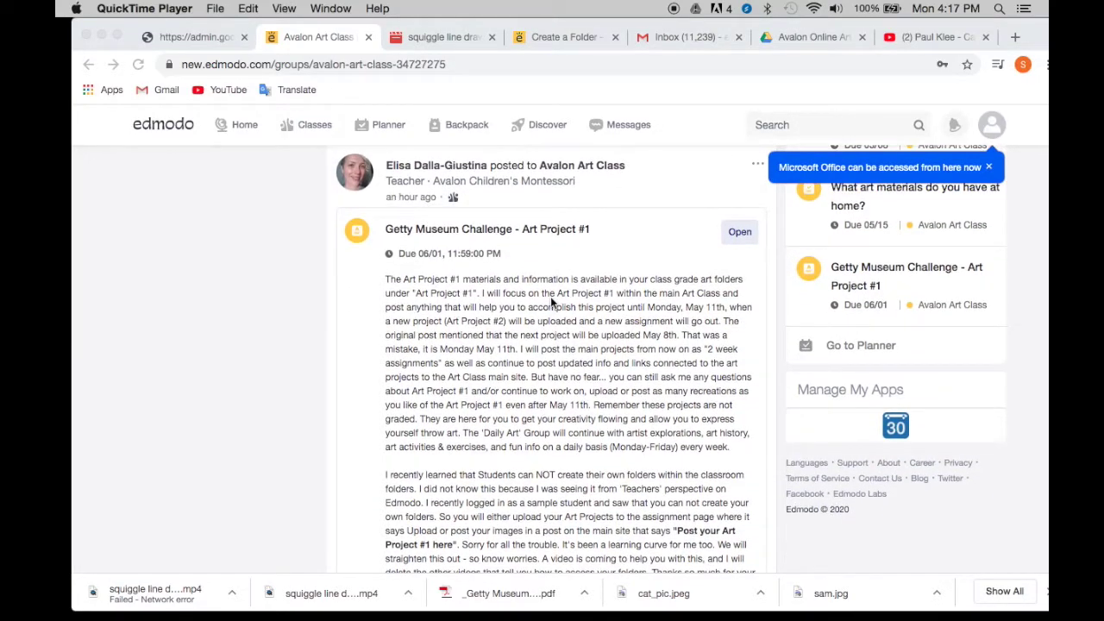
left_click(736, 233)
left_click(737, 233)
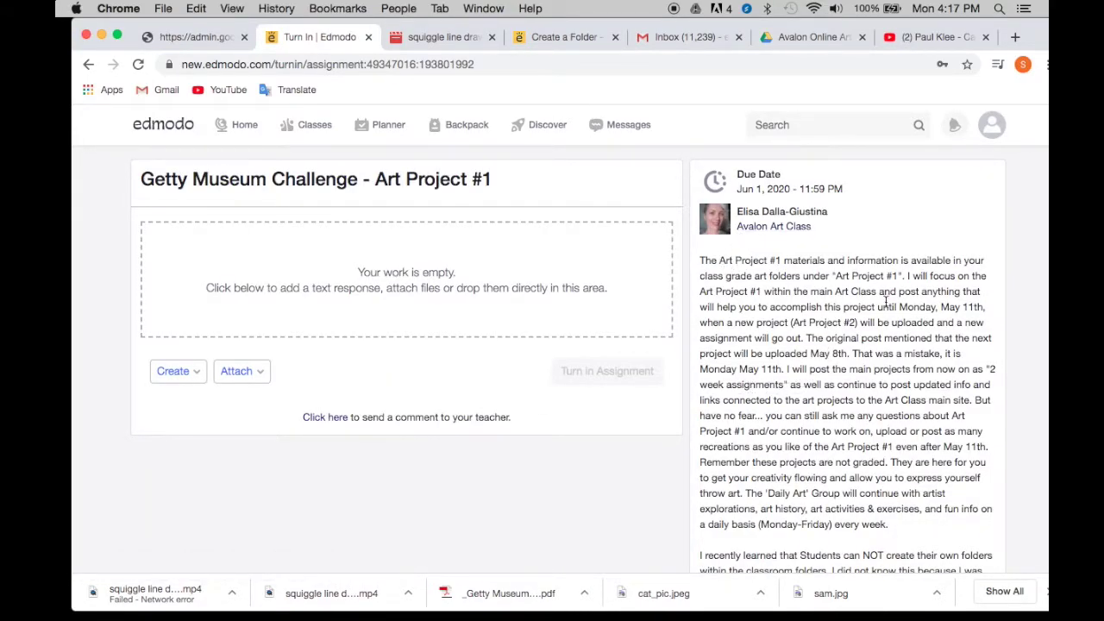
scroll(822, 382, "down", 2)
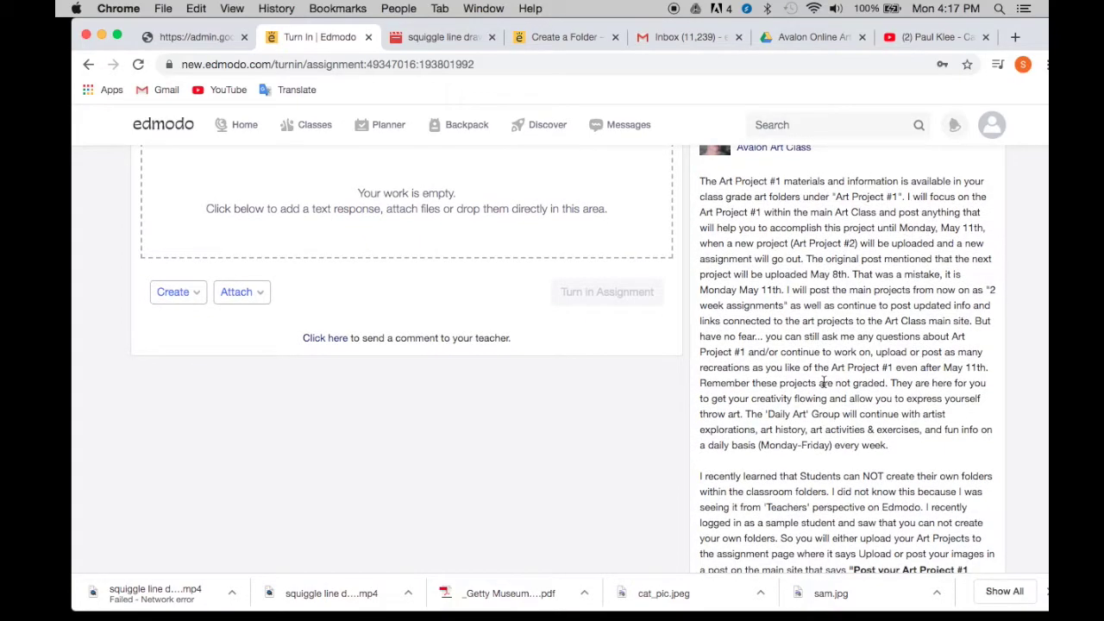
scroll(843, 463, "down", 3)
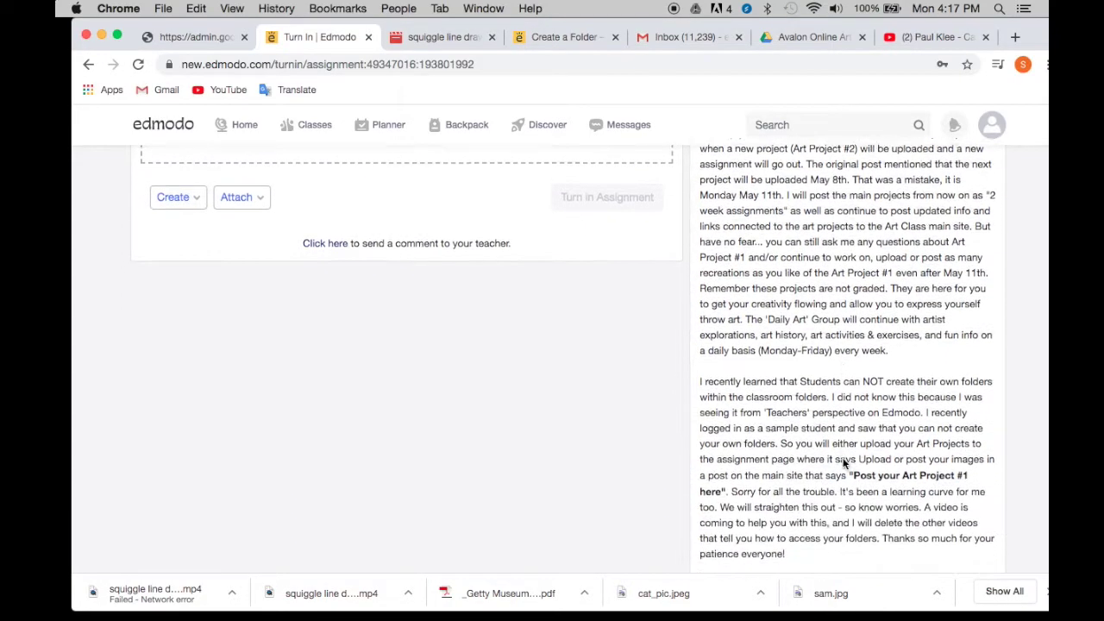
scroll(843, 463, "down", 3)
scroll(843, 461, "up", 8)
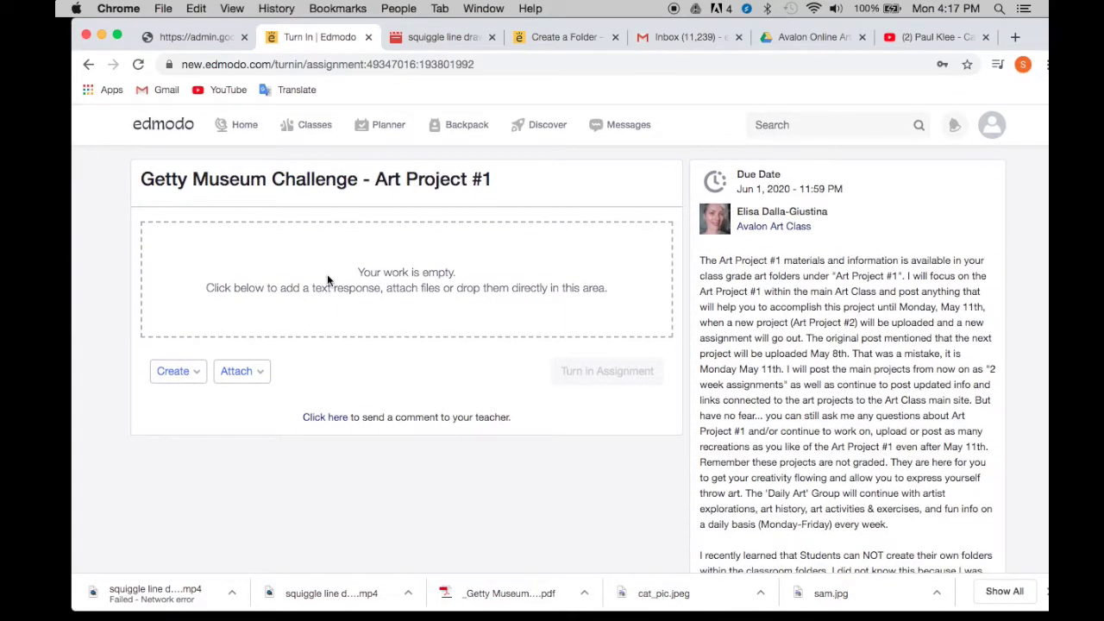
Attach Sam_profile_pumpkinphoto.jpg from the computer's Downloads folder to the Getty Museum Challenge assignment.
left_click(198, 372)
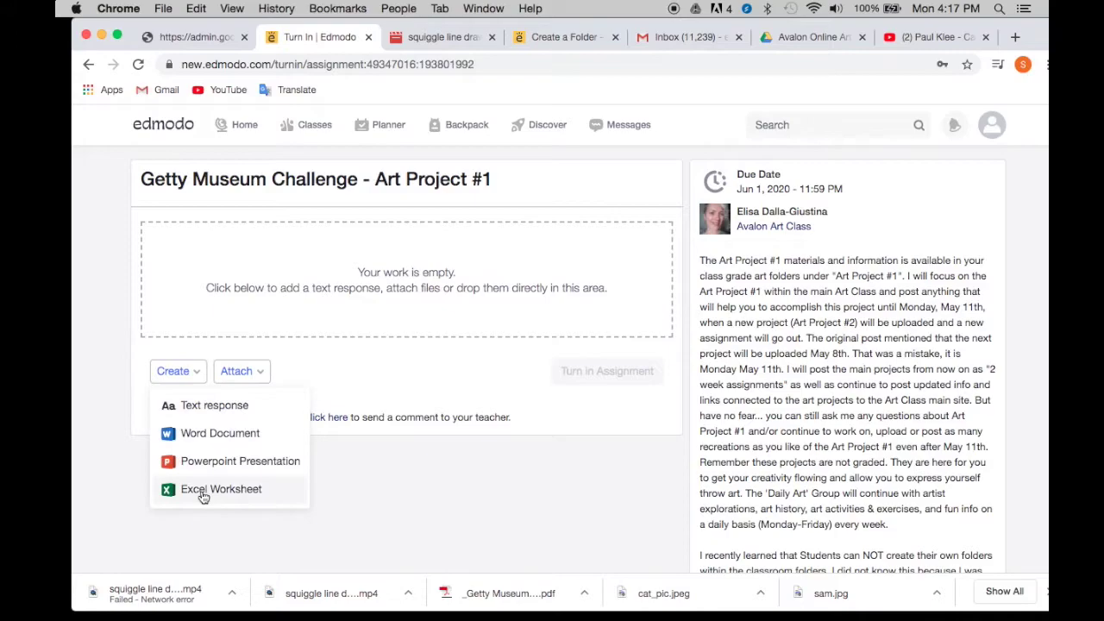
left_click(262, 373)
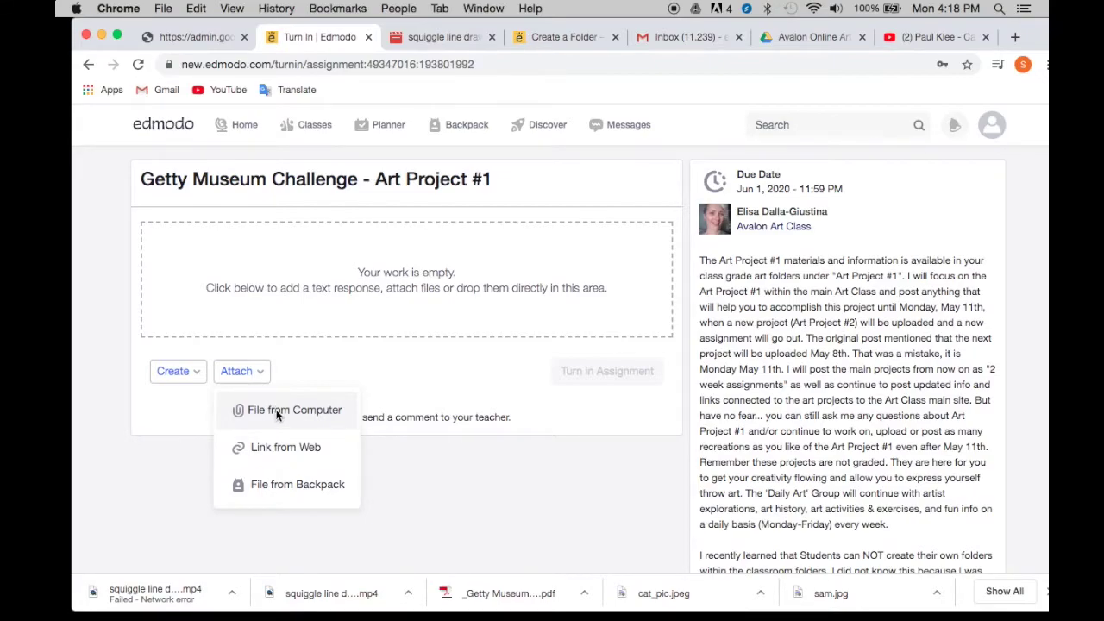
left_click(276, 414)
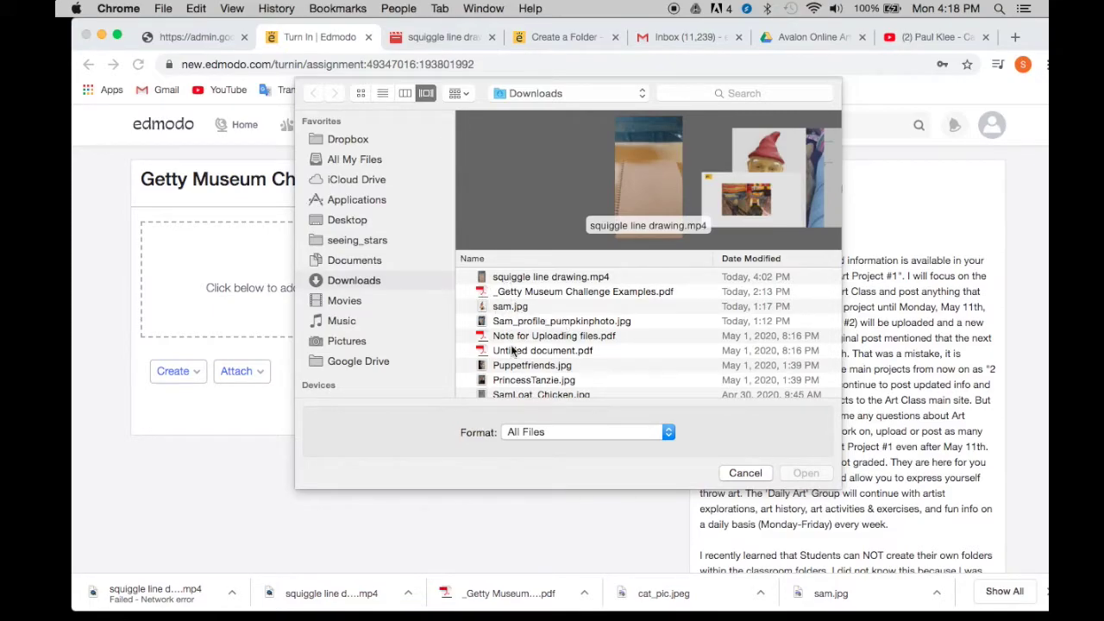
left_click(345, 220)
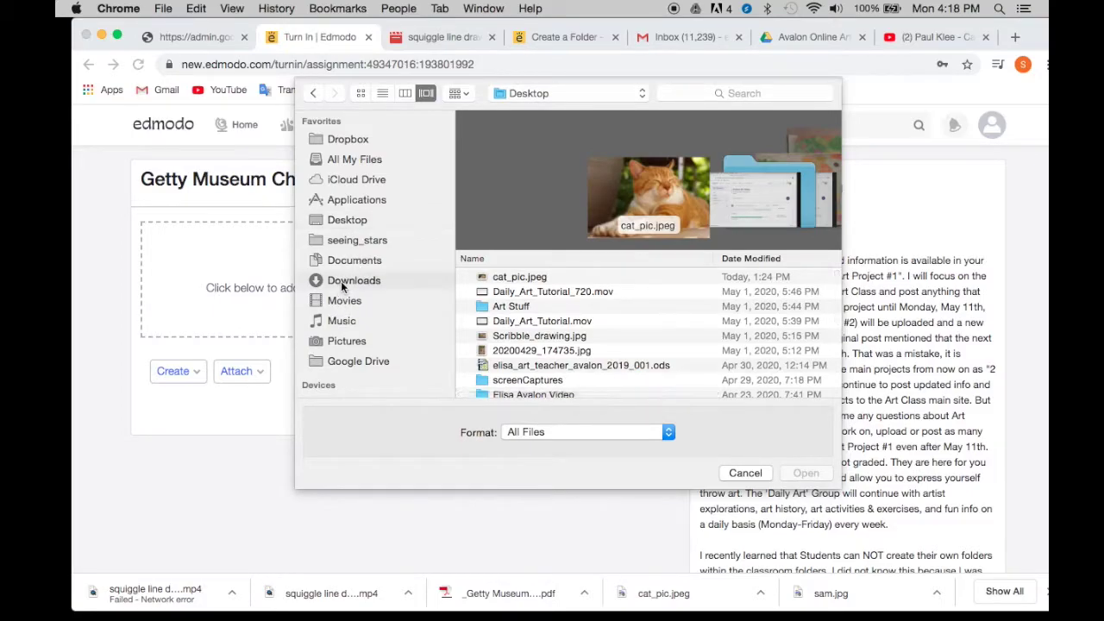
left_click(342, 281)
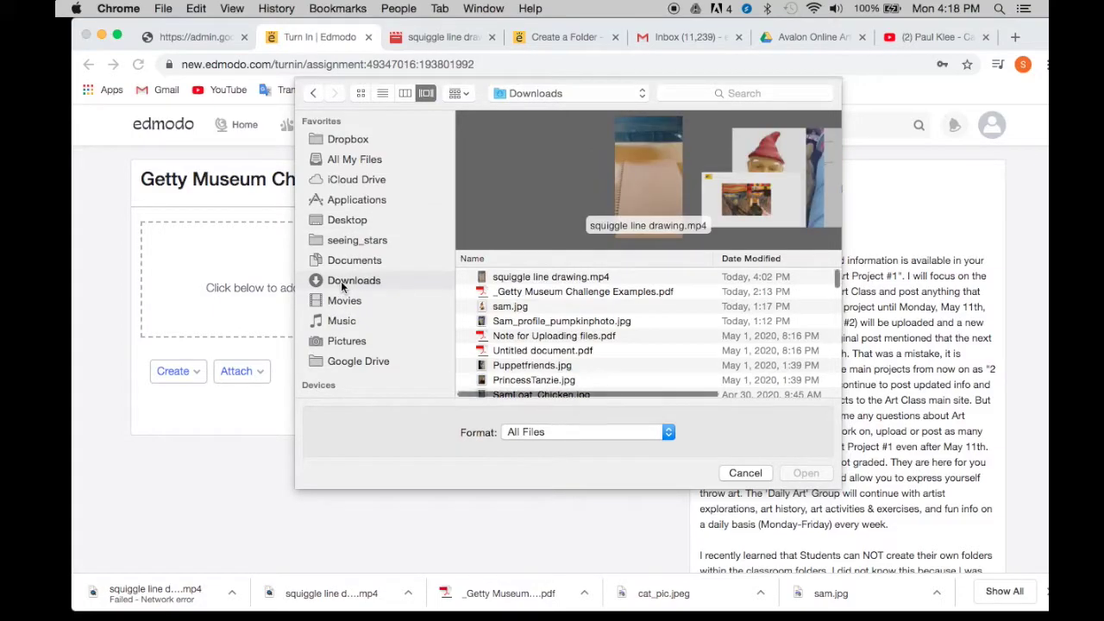
left_click(512, 306)
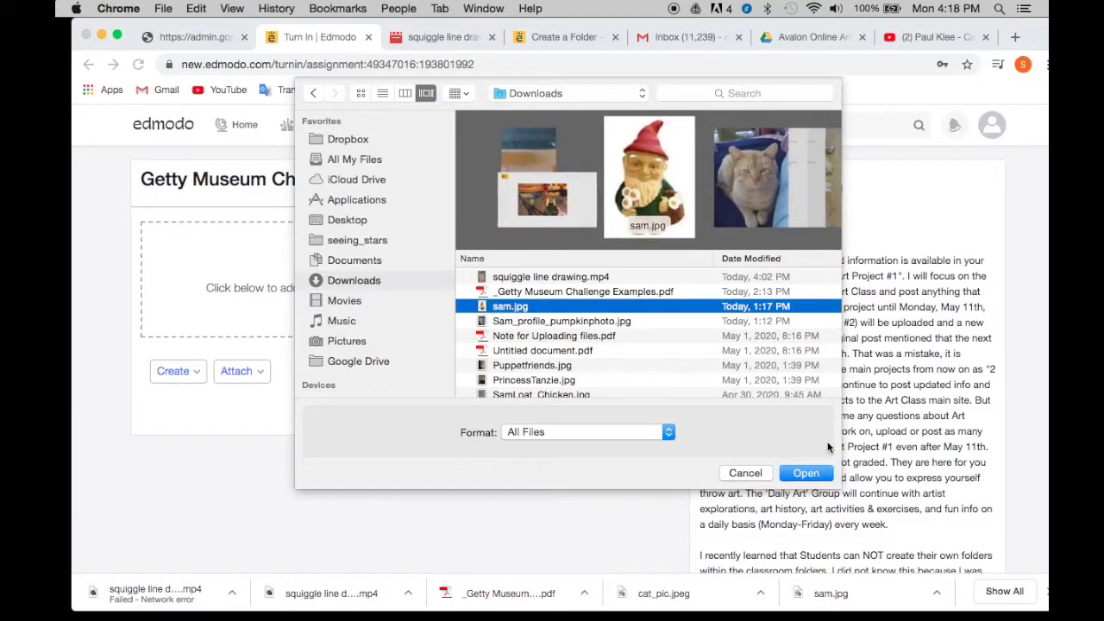
left_click(543, 322)
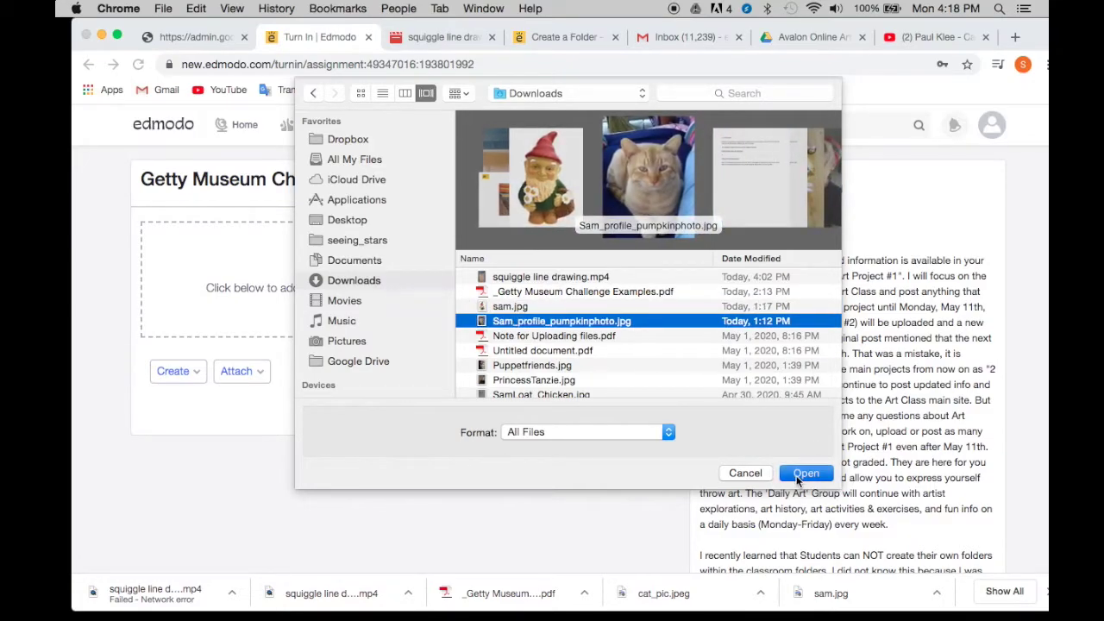
left_click(796, 473)
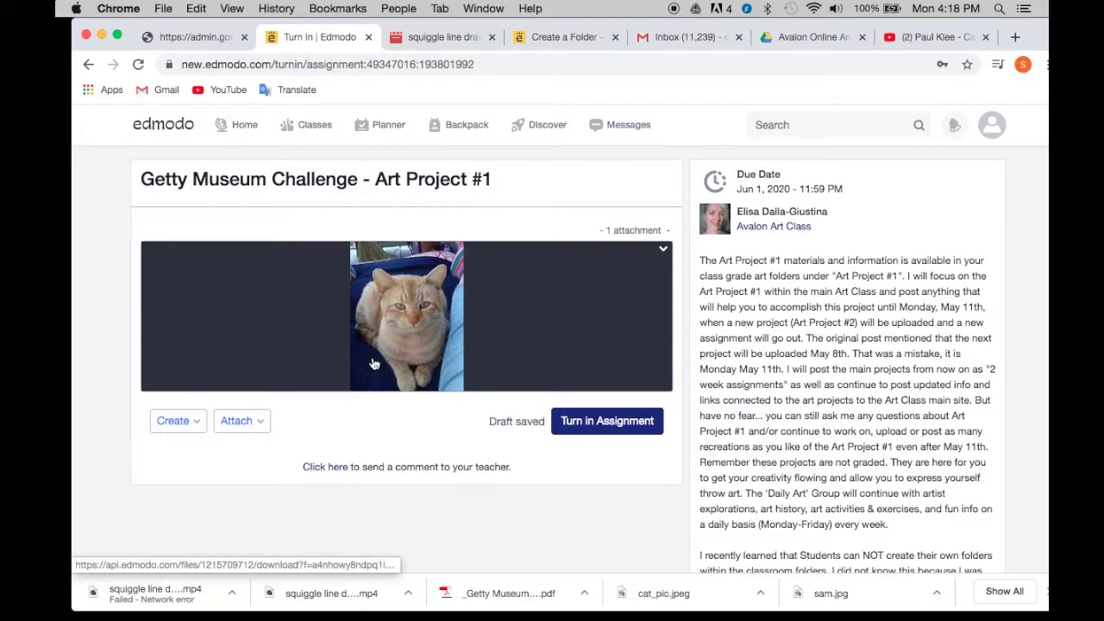
Attach sam.jpg from the Downloads folder as a second file in the assignment.
left_click(255, 424)
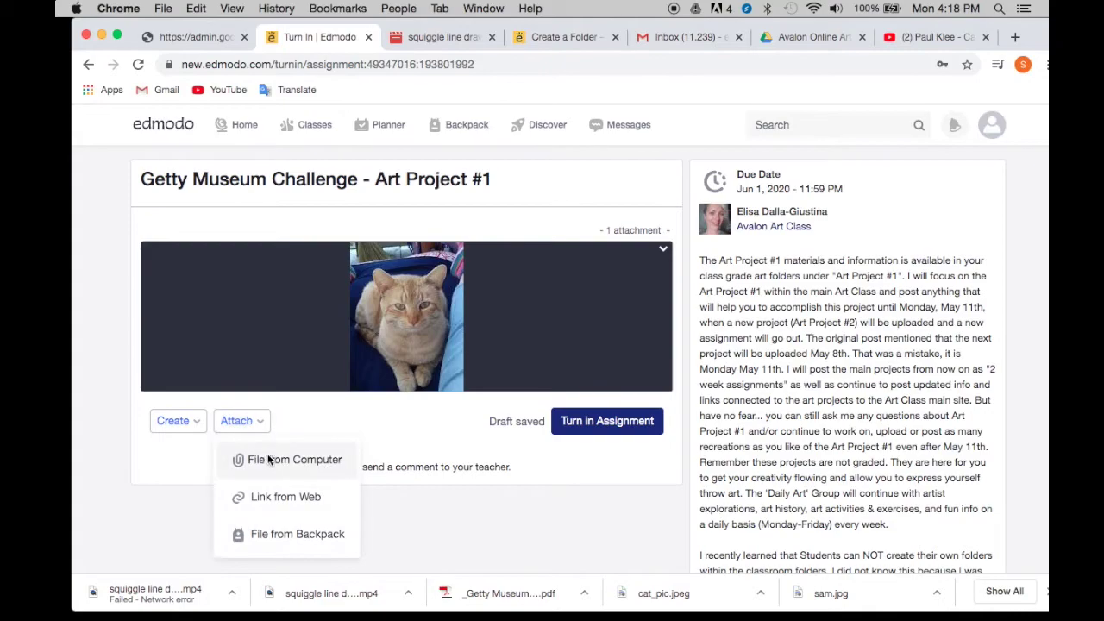
left_click(265, 459)
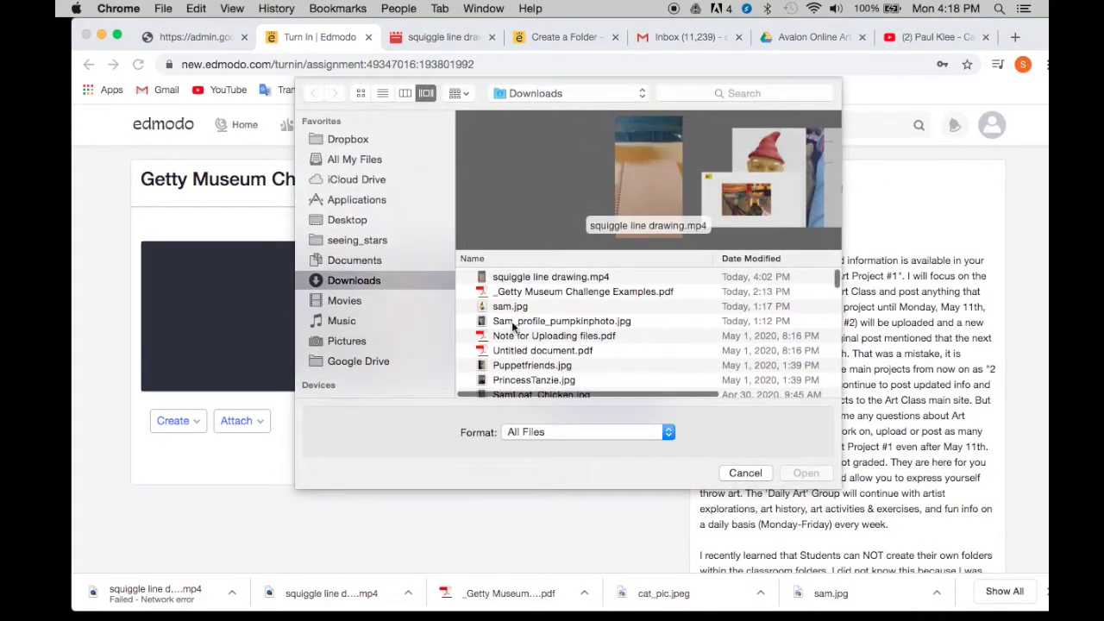
left_click(510, 308)
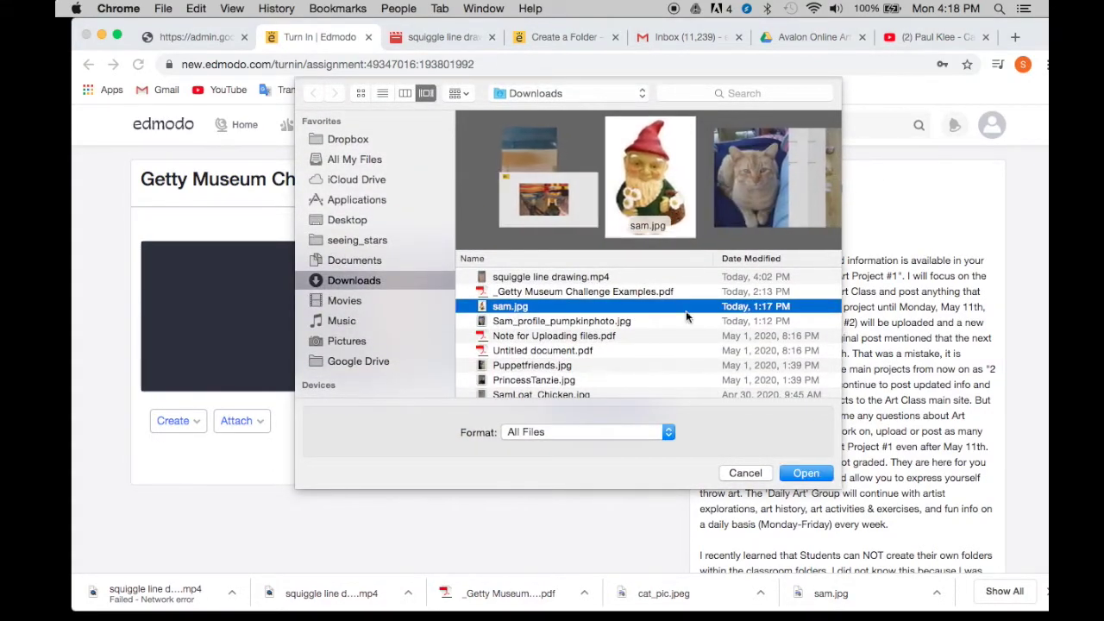
left_click(798, 474)
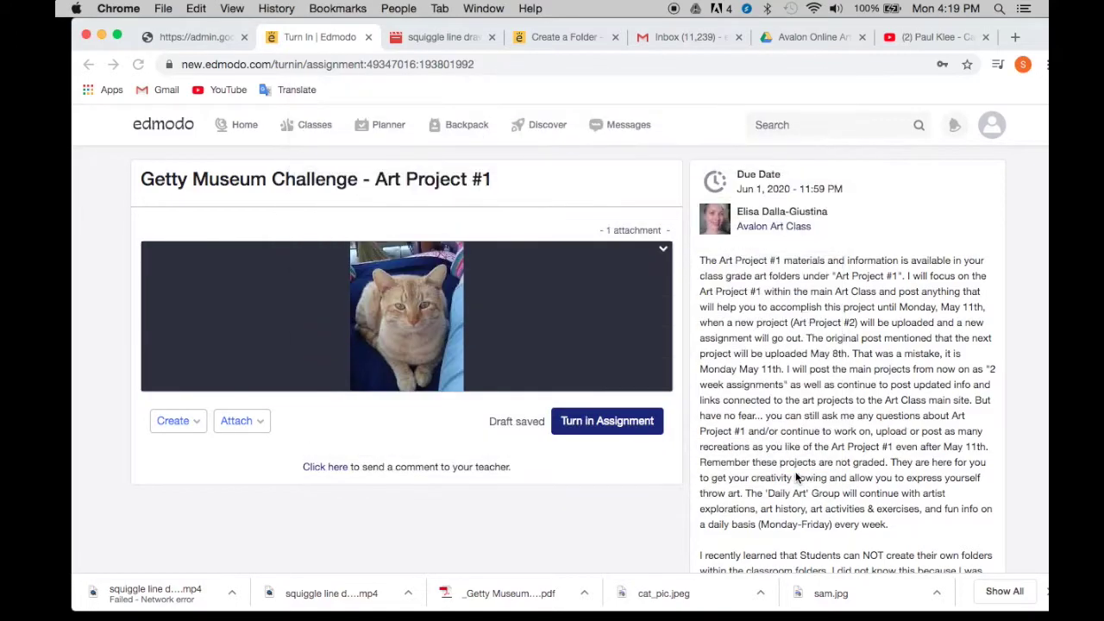
scroll(451, 418, "down", 3)
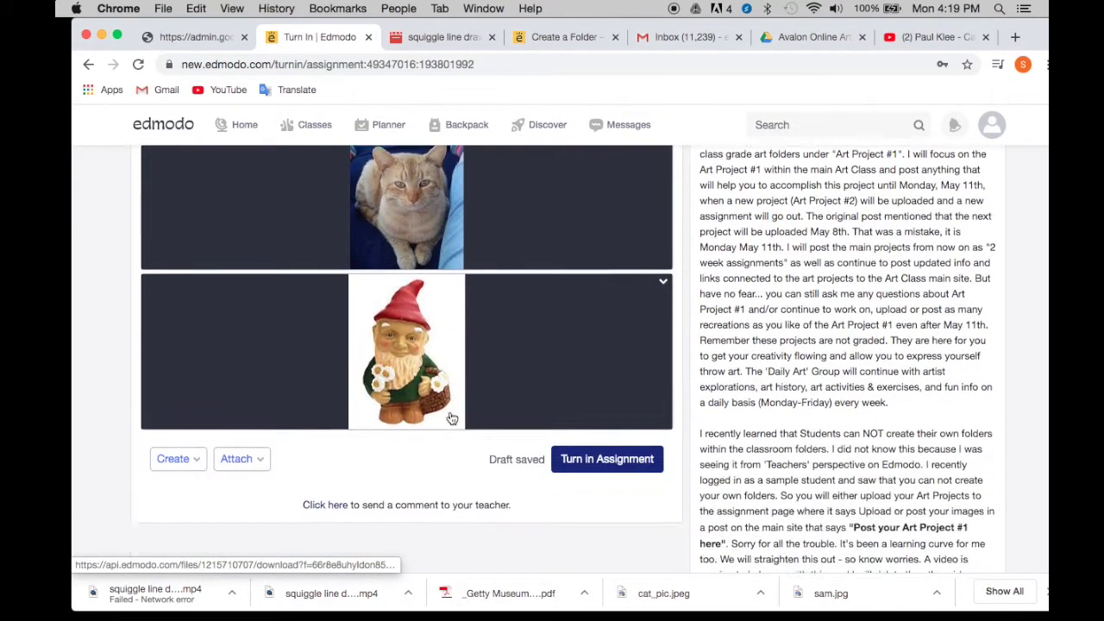
Bring up the assignment's turn-in confirmation and dismiss it without submitting.
left_click(604, 461)
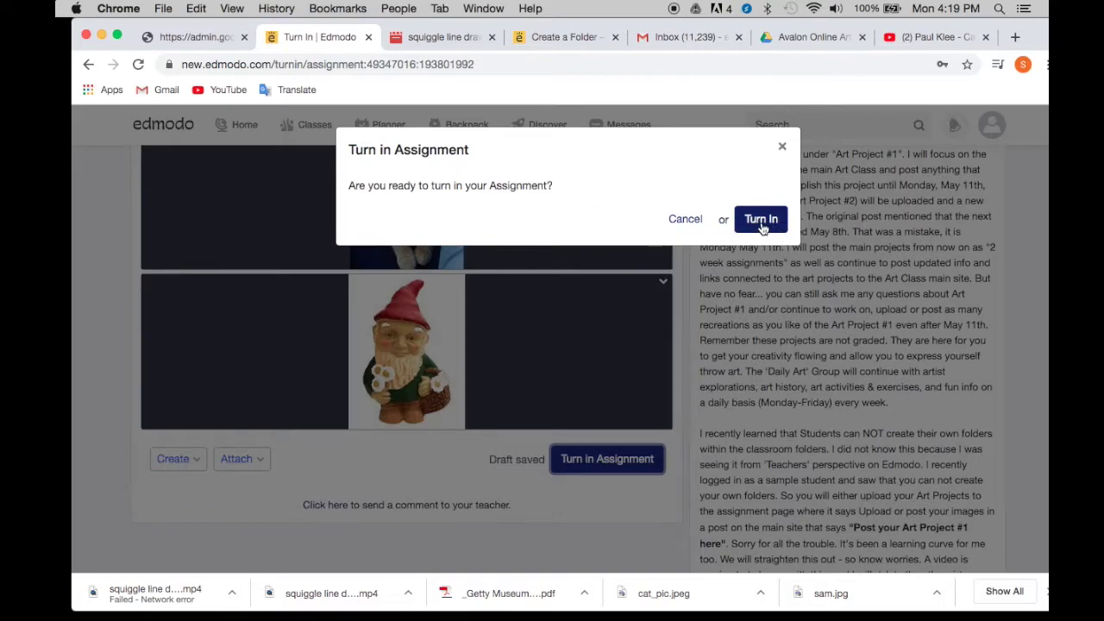
left_click(781, 153)
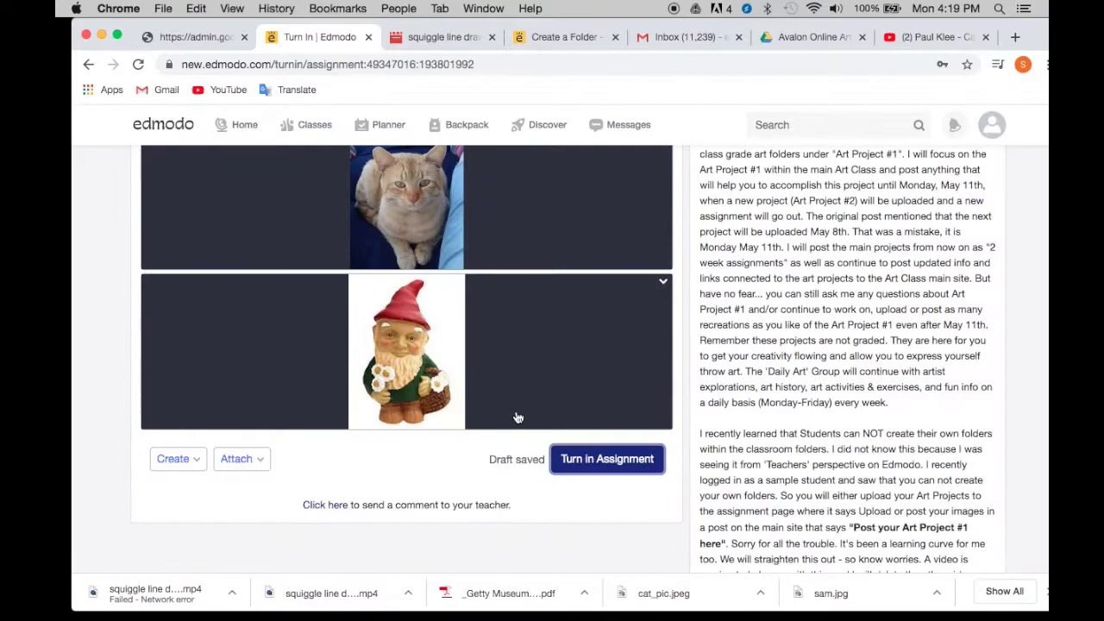
scroll(515, 417, "up", 3)
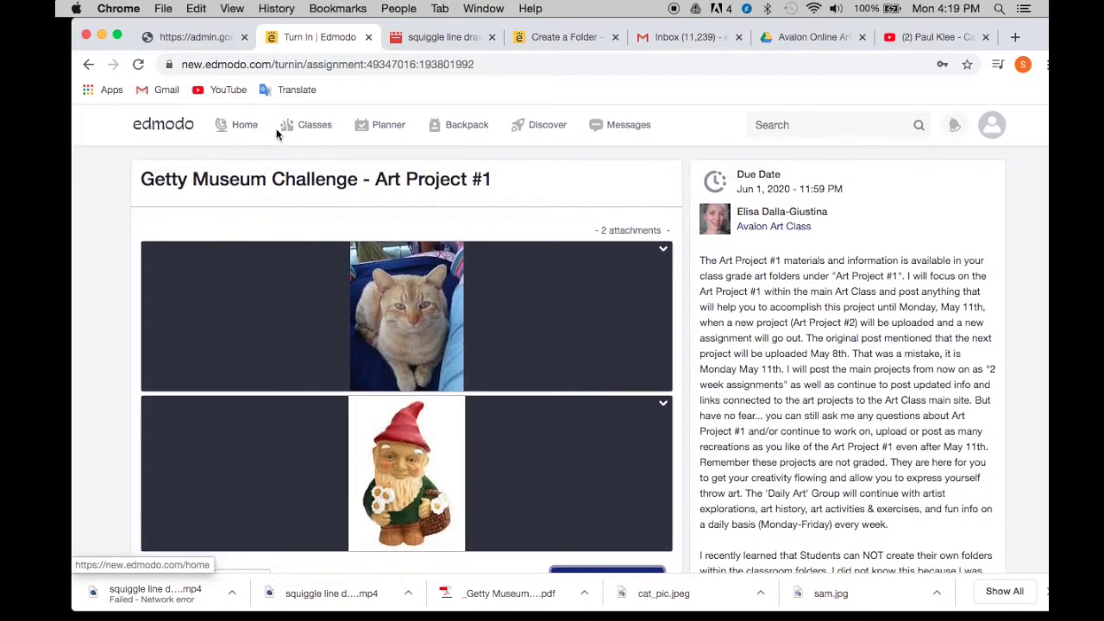
Return to the Avalon Art Class page from the class list and look through its posts.
left_click(310, 129)
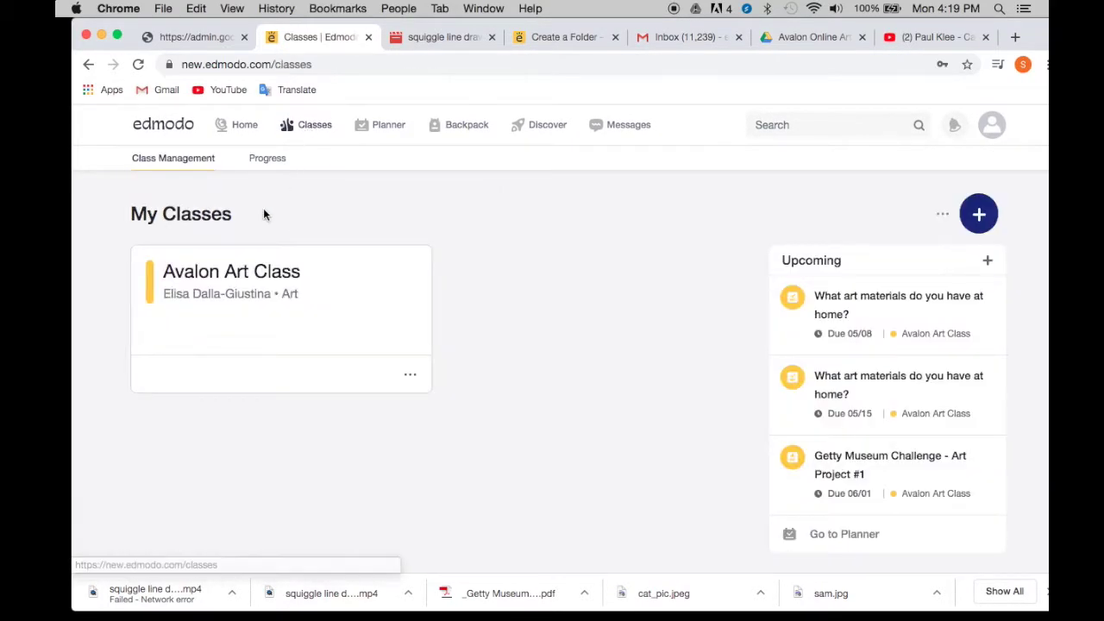
left_click(240, 131)
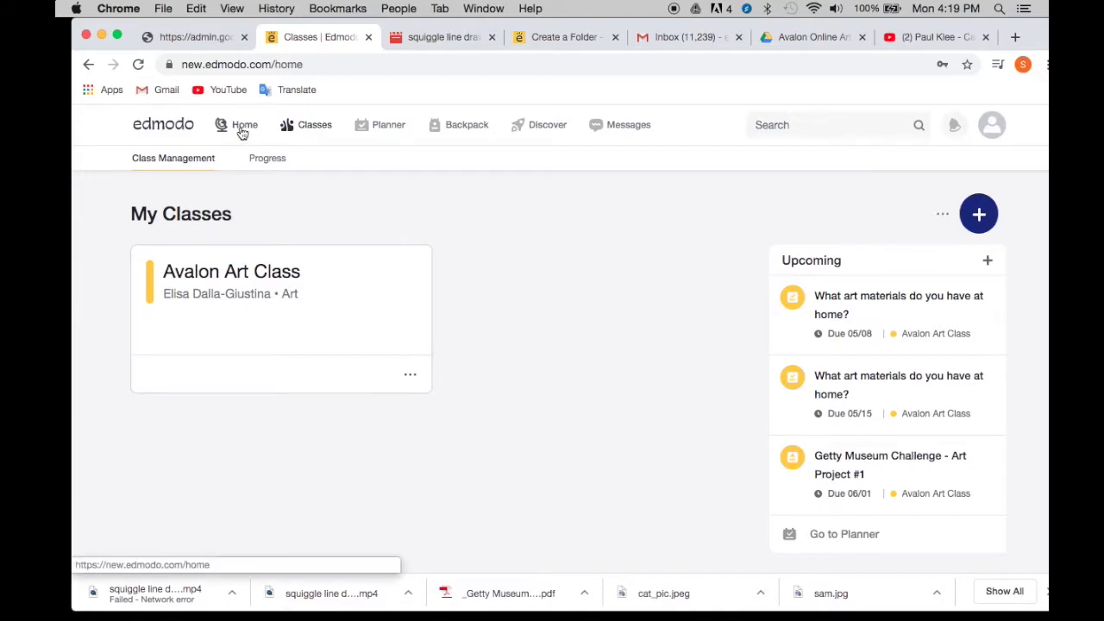
left_click(199, 302)
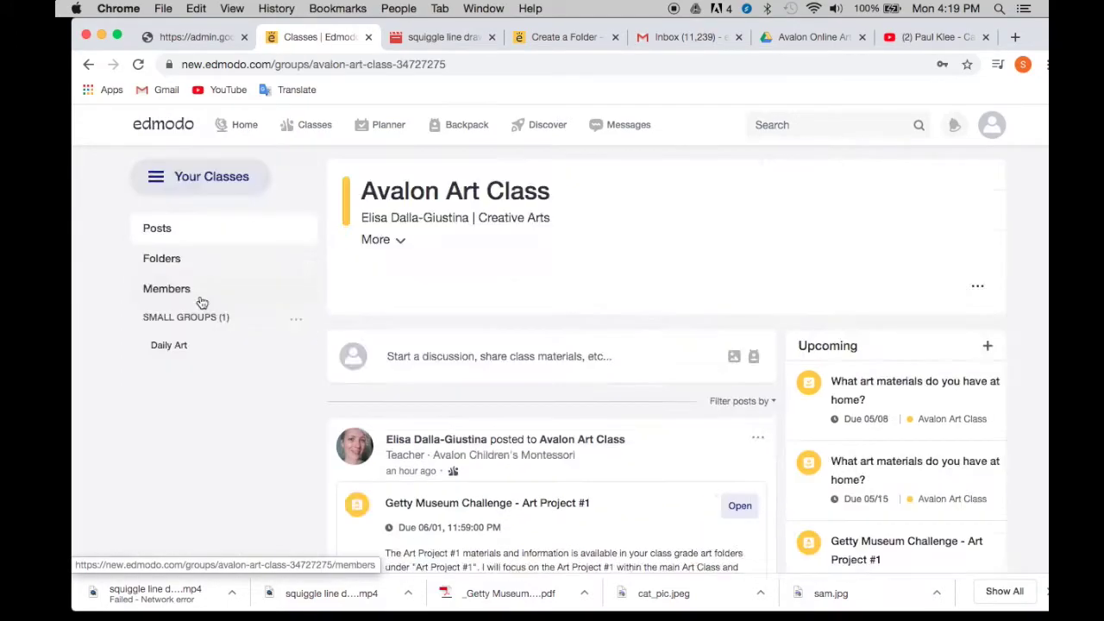
scroll(424, 272, "down", 15)
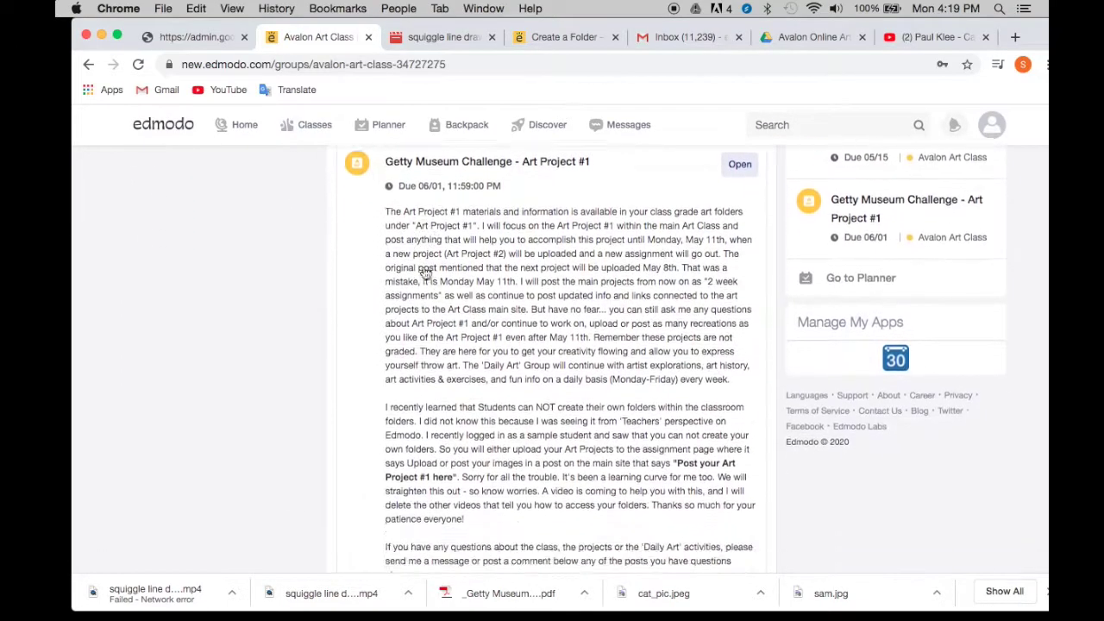
scroll(424, 272, "up", 10)
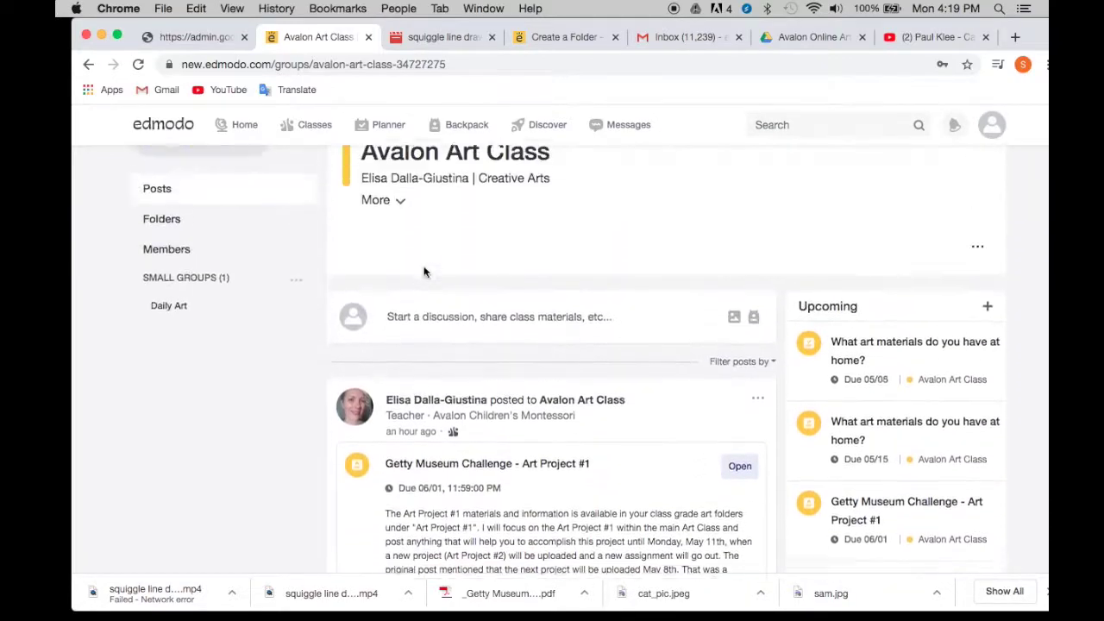
scroll(423, 272, "down", 5)
scroll(423, 273, "down", 15)
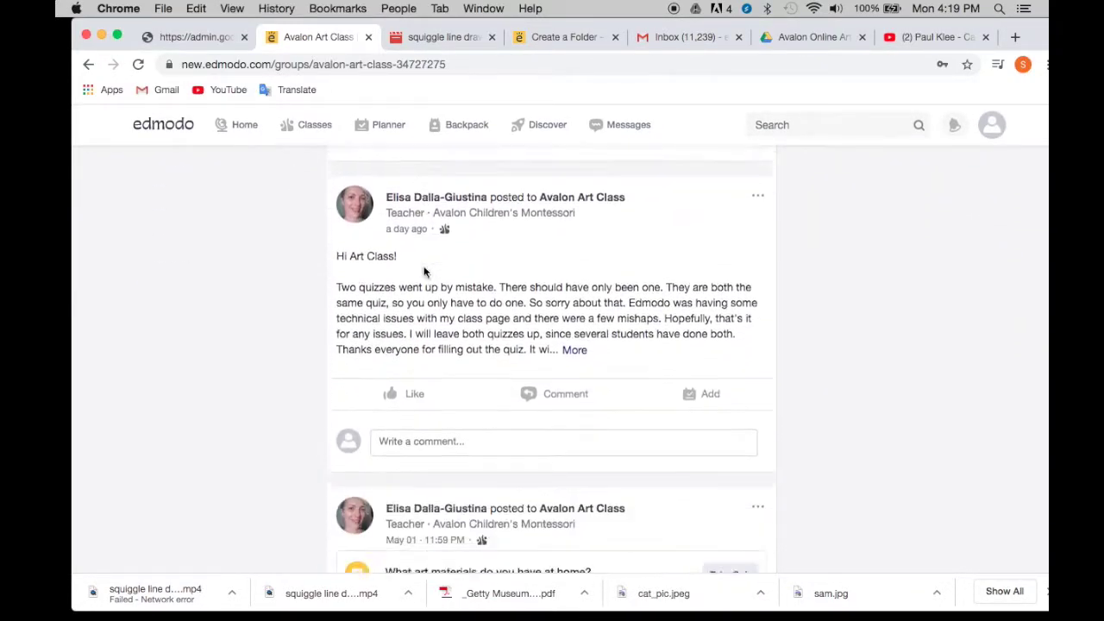
scroll(423, 273, "up", 10)
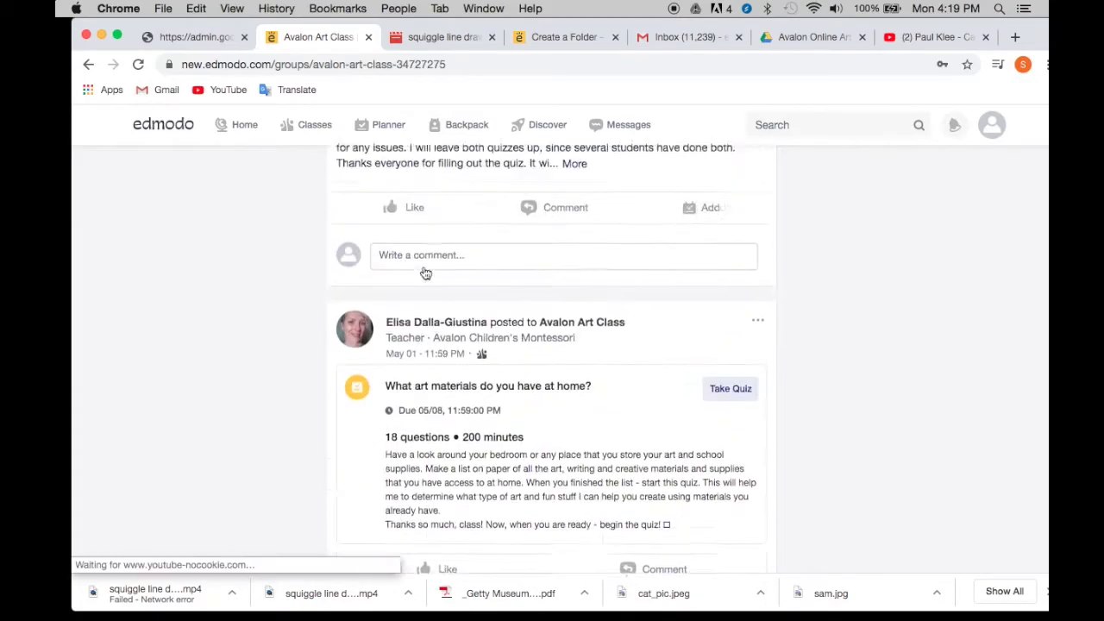
scroll(424, 270, "up", 10)
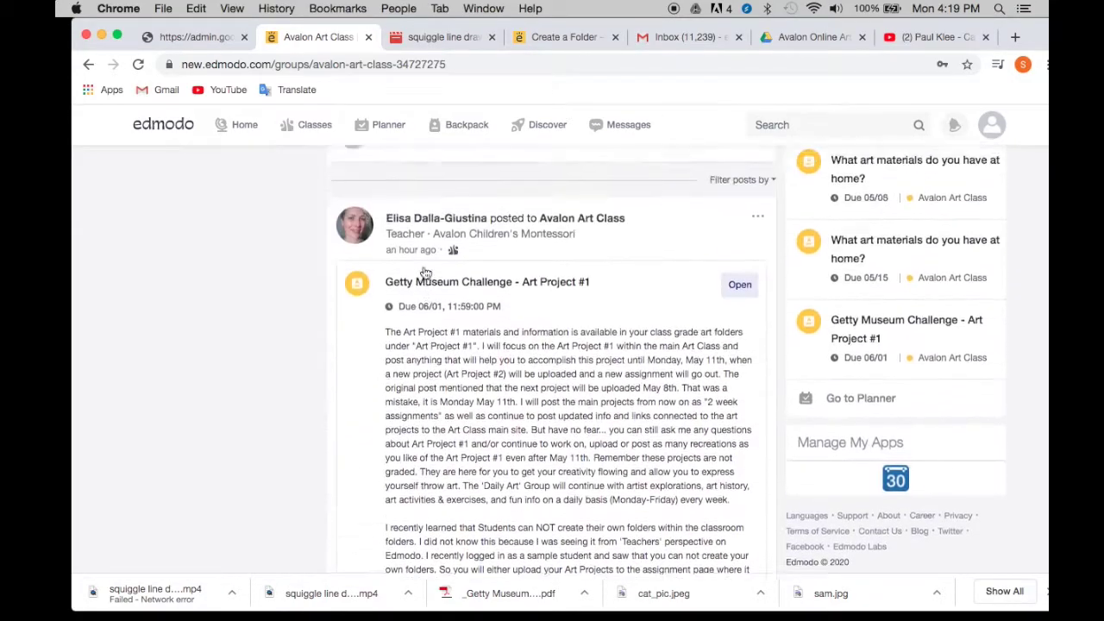
Open the Lowers - Art Projects folder among the Avalon Art Class folders.
scroll(423, 272, "up", 3)
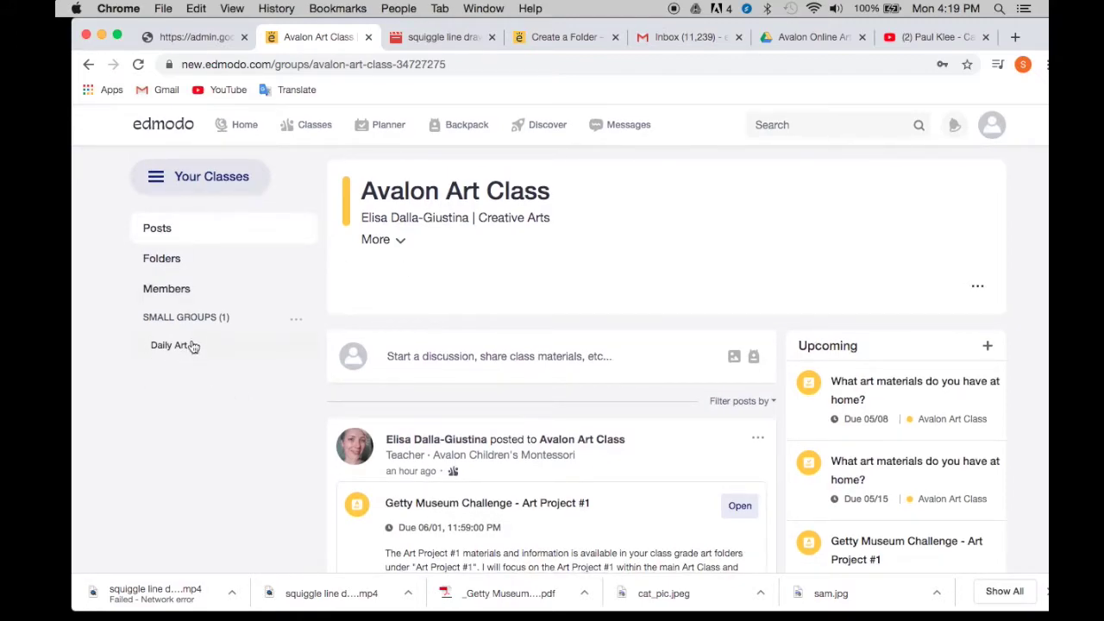
left_click(170, 262)
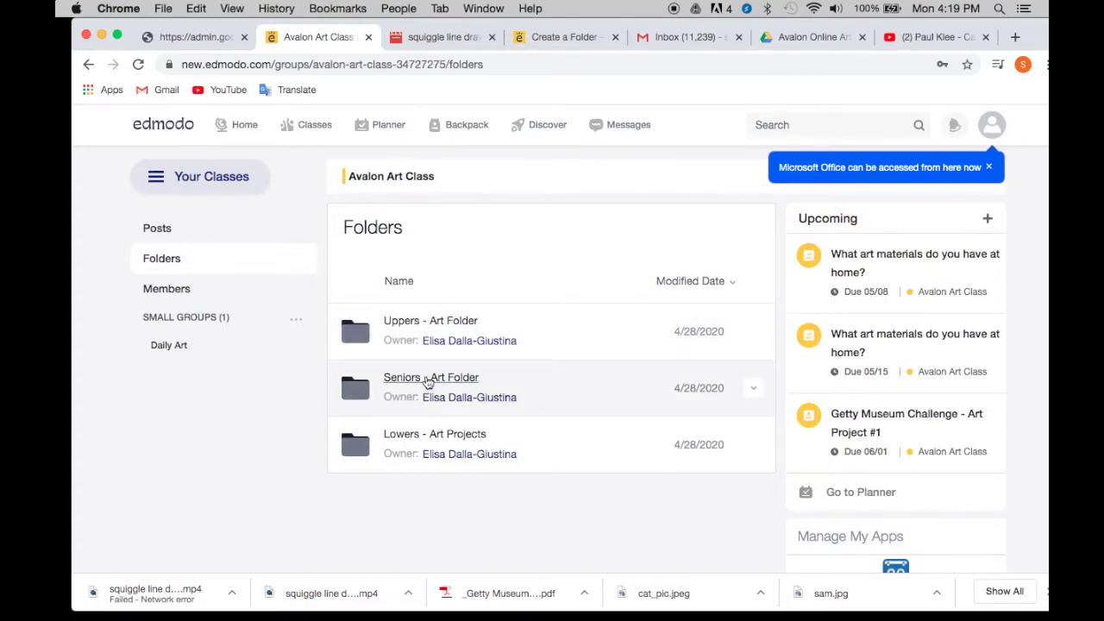
left_click(409, 436)
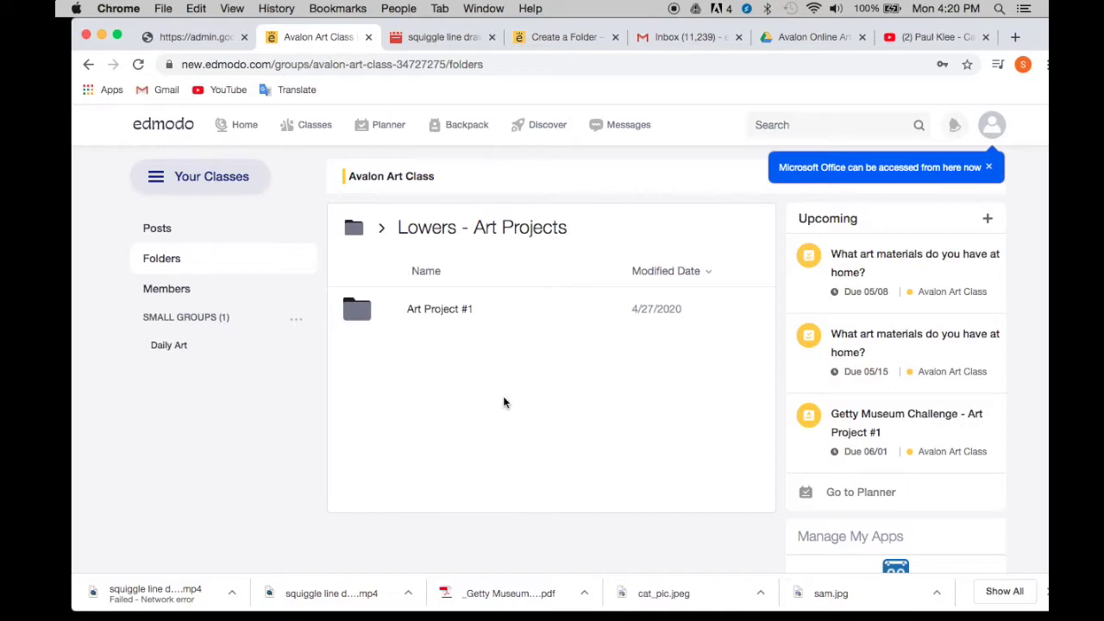
Open the Art Project #1 folder inside Lowers - Art Projects to view its materials.
left_click(441, 310)
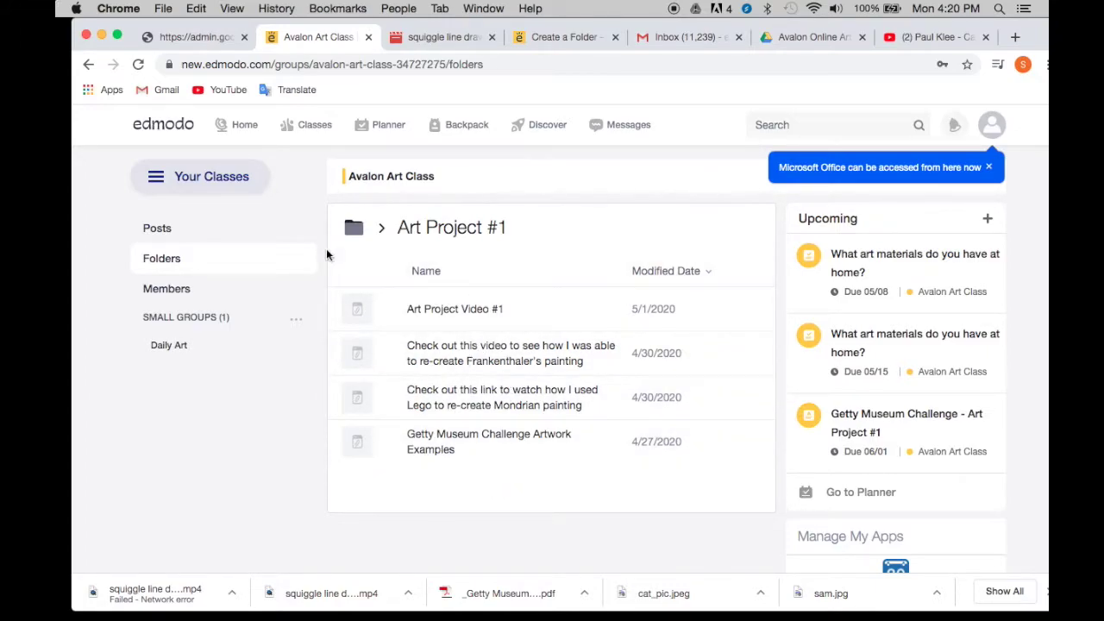
Return to the class posts, open the Daily Art small group and look through its activity posts.
left_click(158, 229)
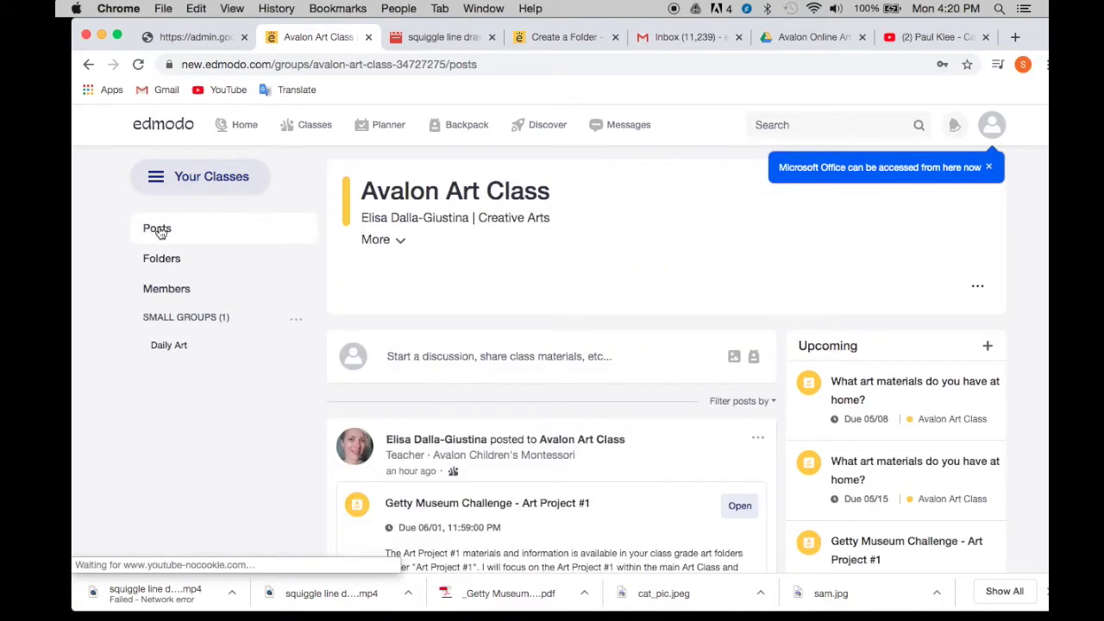
left_click(164, 346)
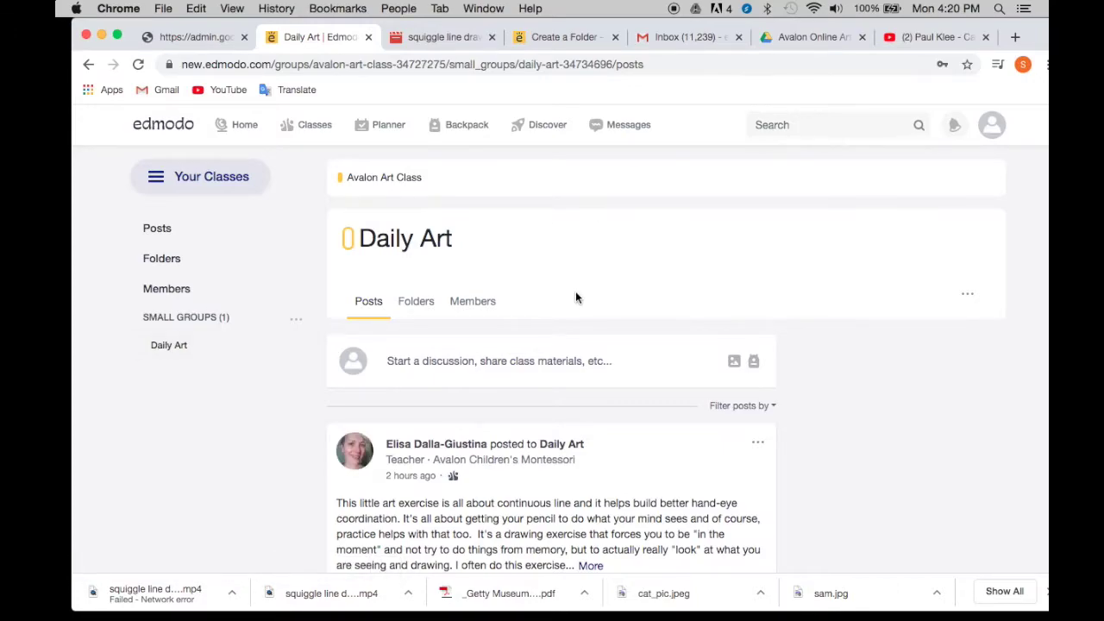
scroll(576, 298, "down", 3)
scroll(576, 298, "down", 2)
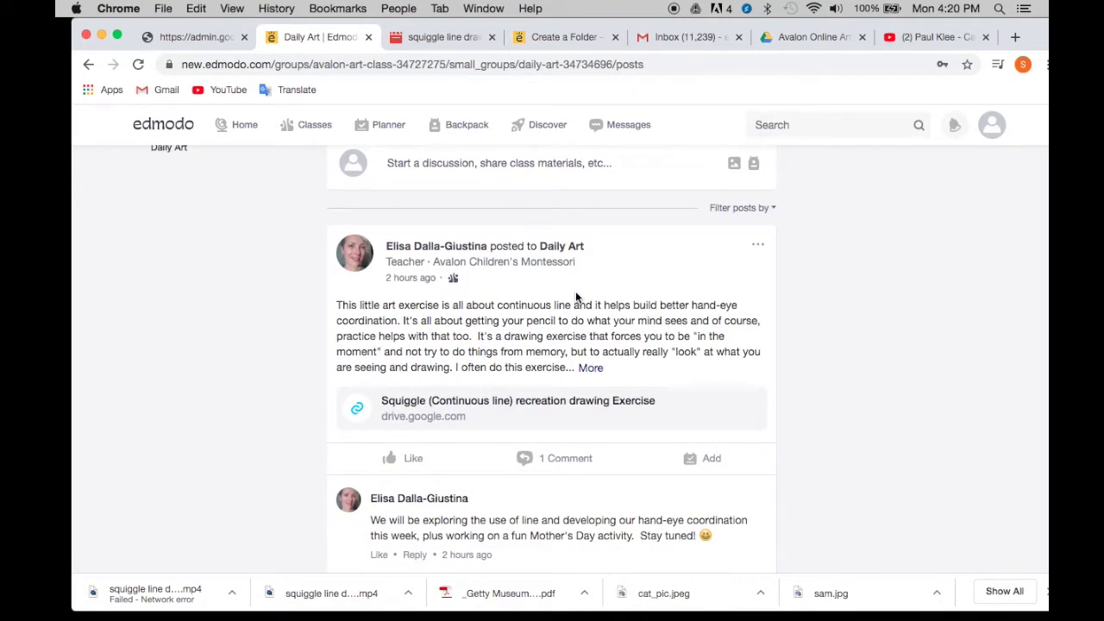
scroll(576, 297, "down", 5)
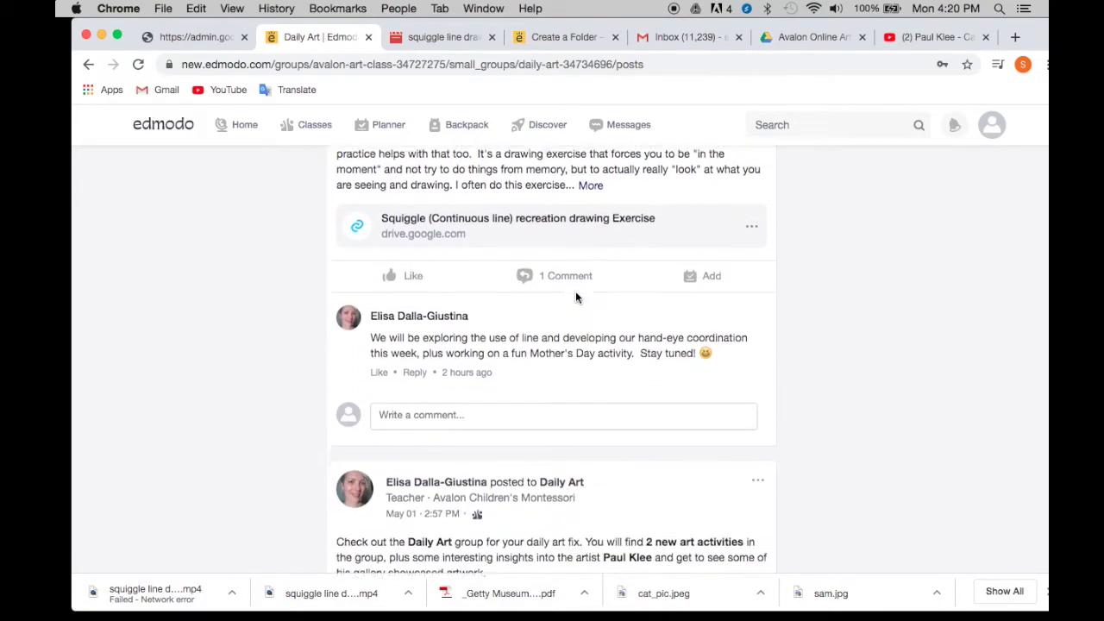
scroll(576, 298, "down", 2)
scroll(578, 302, "up", 5)
scroll(579, 304, "down", 3)
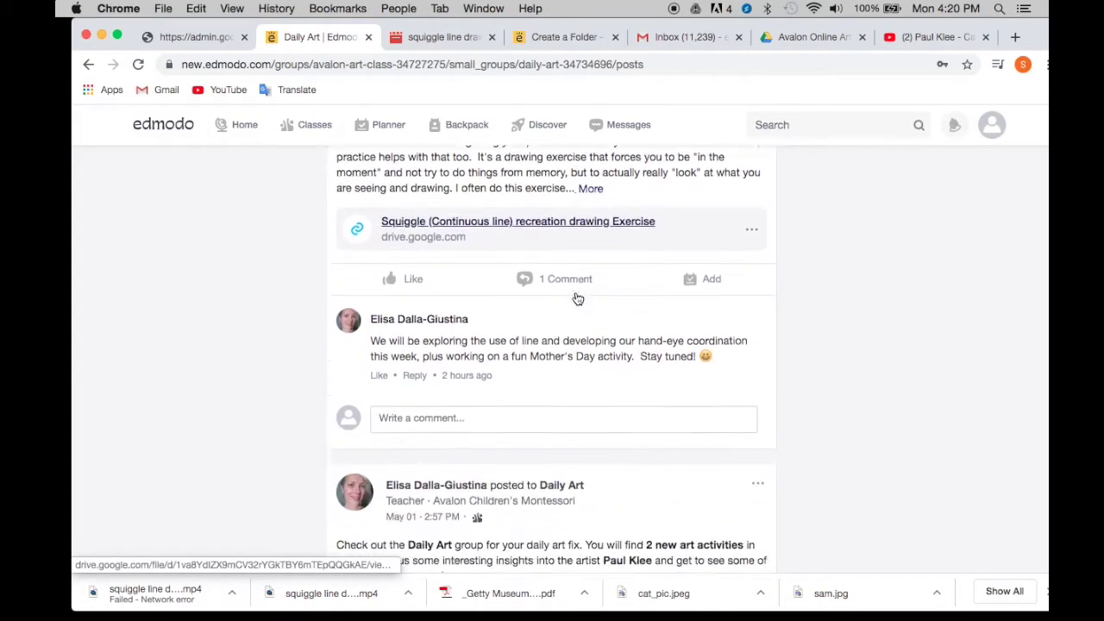
scroll(578, 298, "down", 20)
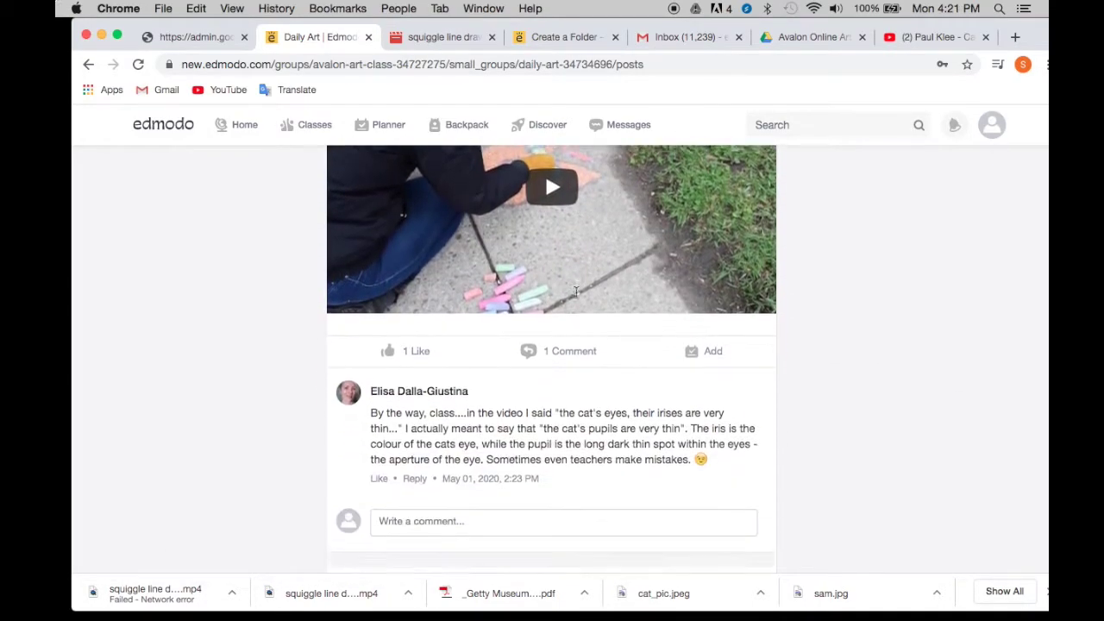
scroll(575, 290, "down", 20)
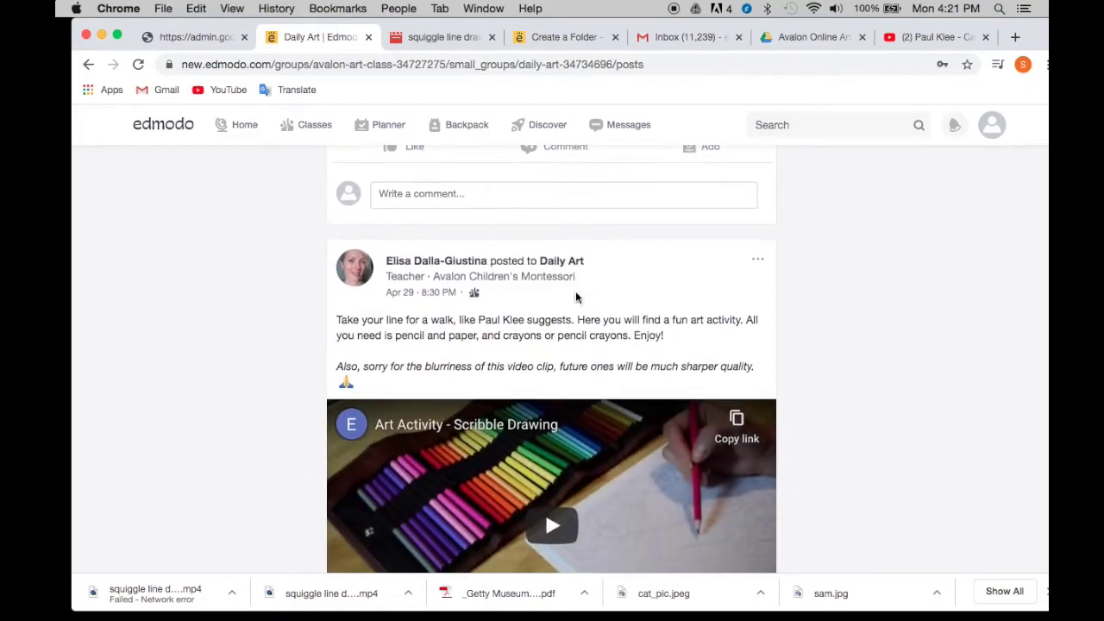
scroll(575, 291, "down", 12)
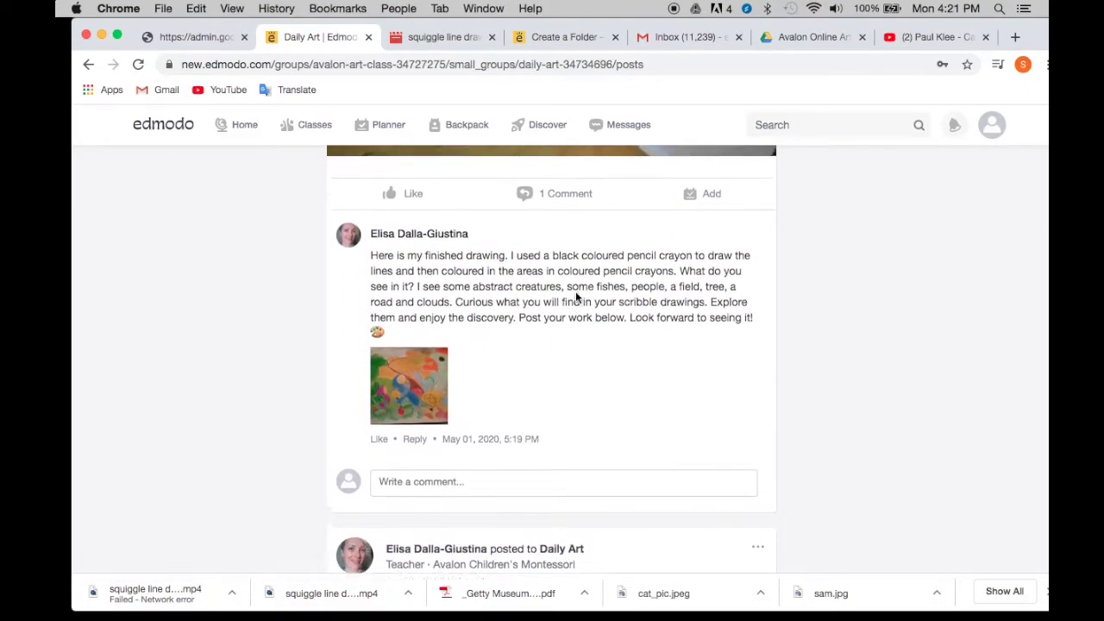
Write the comment "Had fun with this activity!" under the Art Activity - Scribble Drawing post.
scroll(575, 290, "up", 10)
scroll(575, 296, "down", 3)
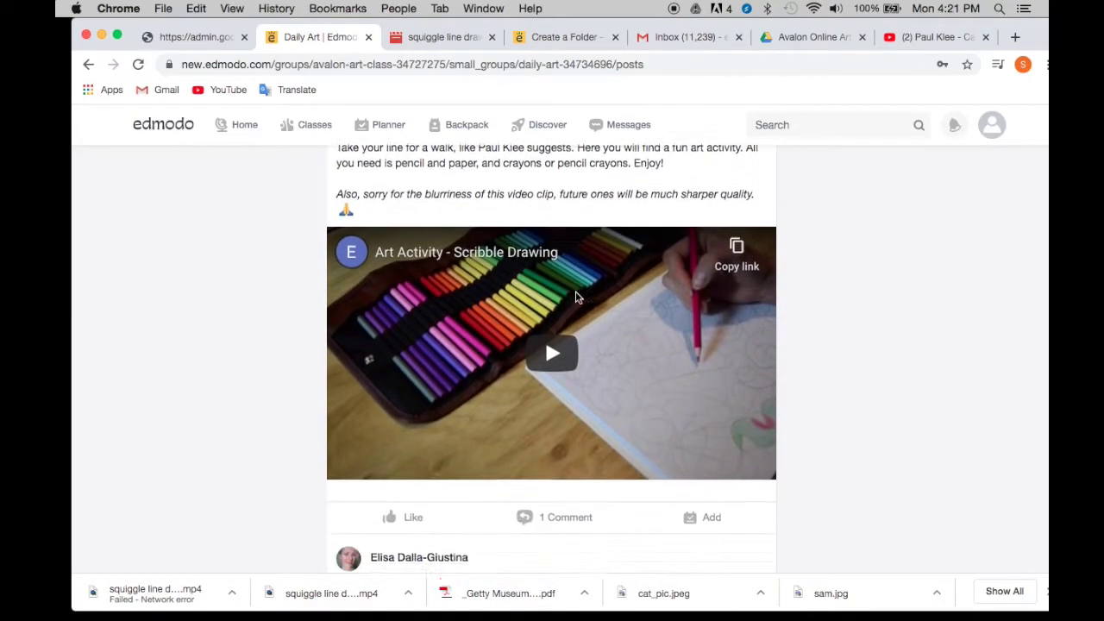
scroll(577, 296, "down", 8)
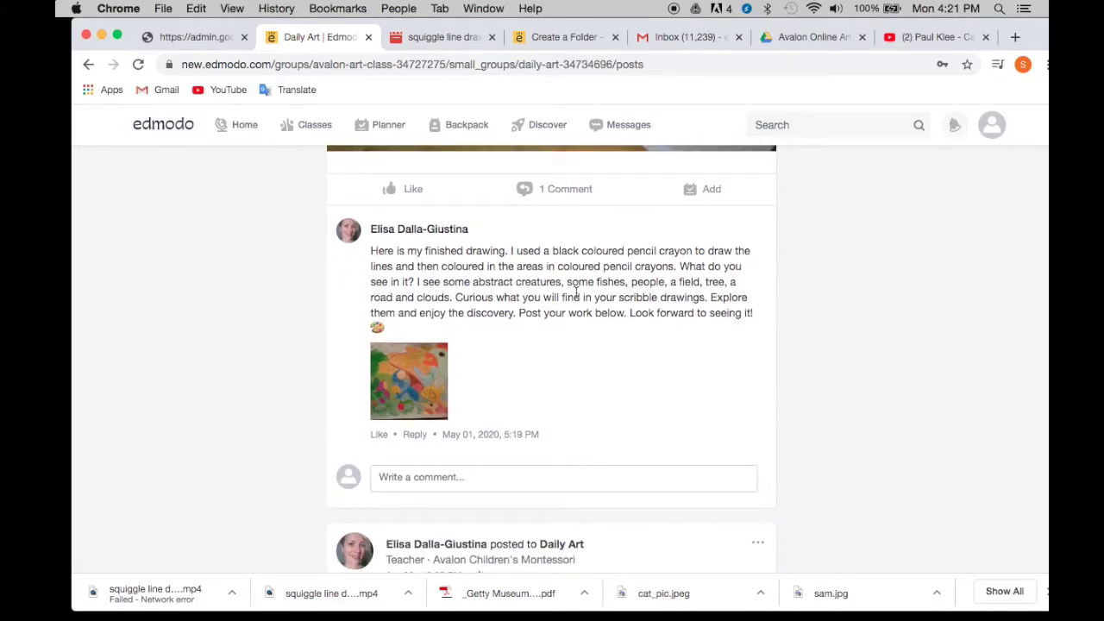
scroll(575, 293, "down", 9)
scroll(575, 345, "up", 1)
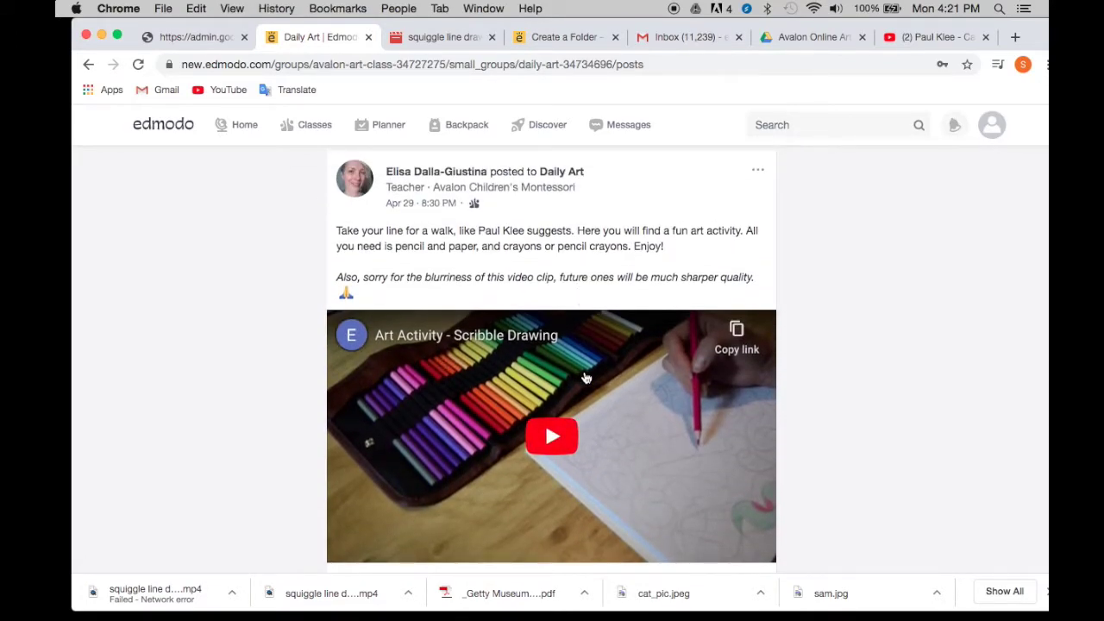
scroll(585, 378, "down", 10)
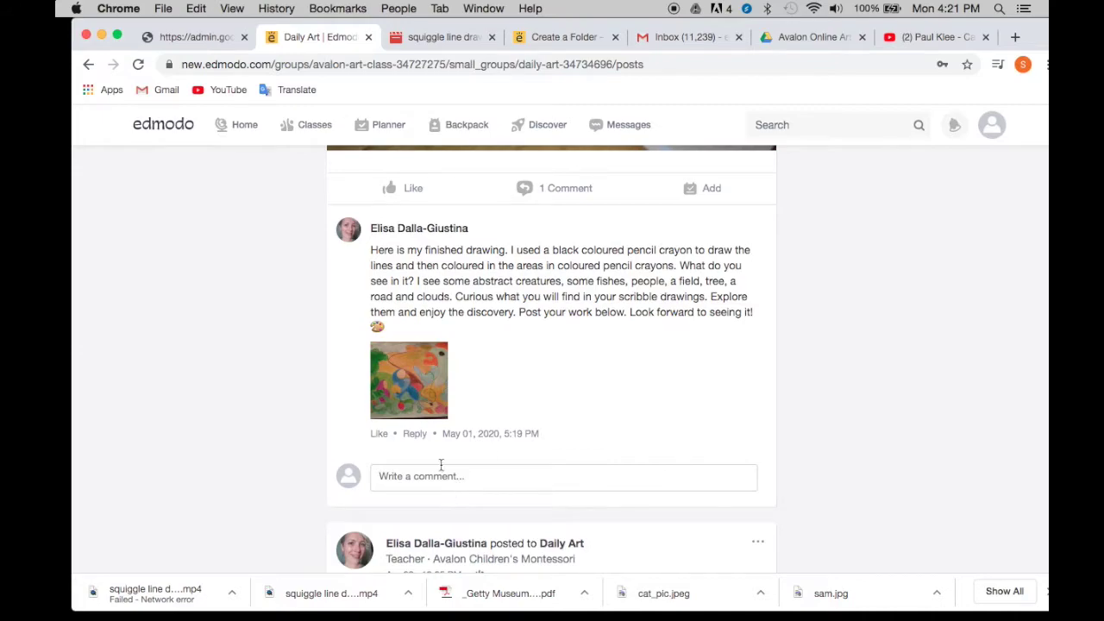
left_click(421, 476)
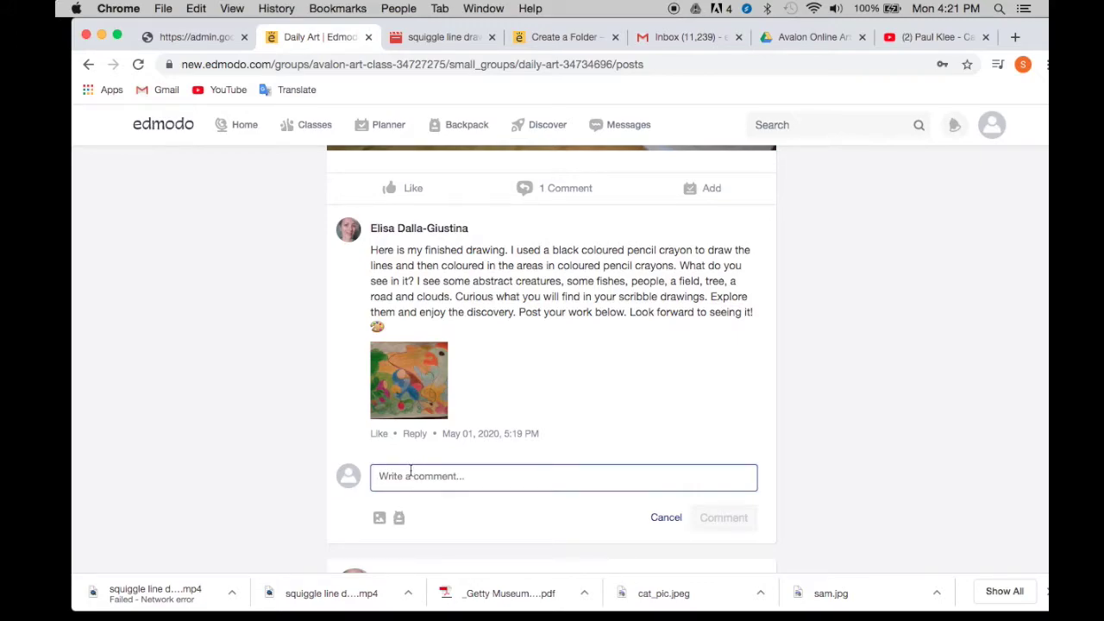
type("Had fun")
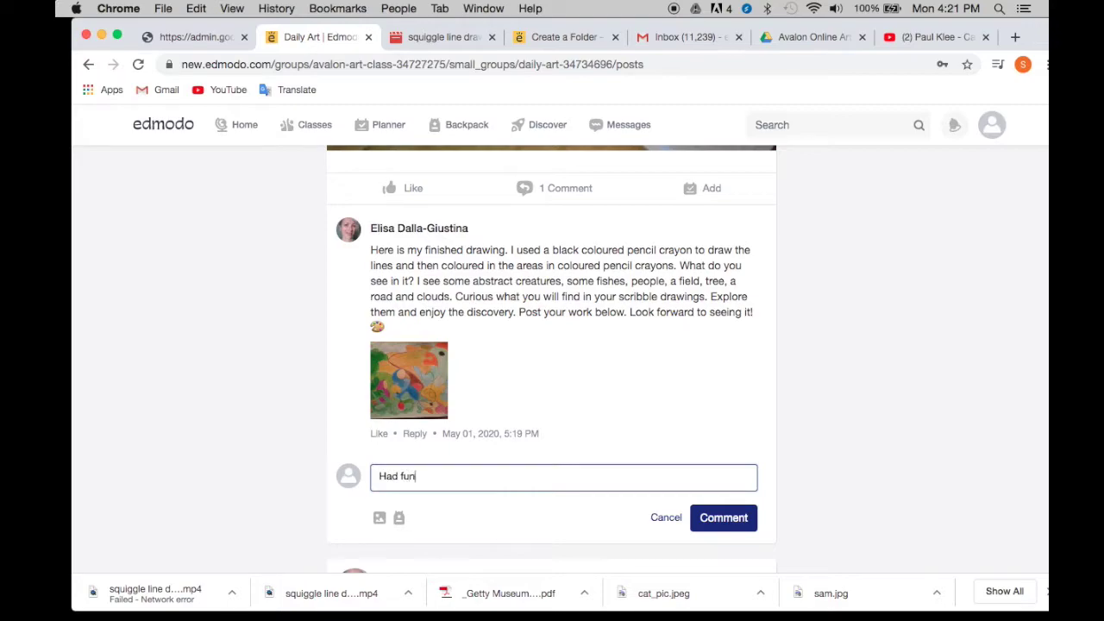
type(" with this activity!")
Attach sam.jpg from the Downloads folder to the comment and publish it.
left_click(380, 518)
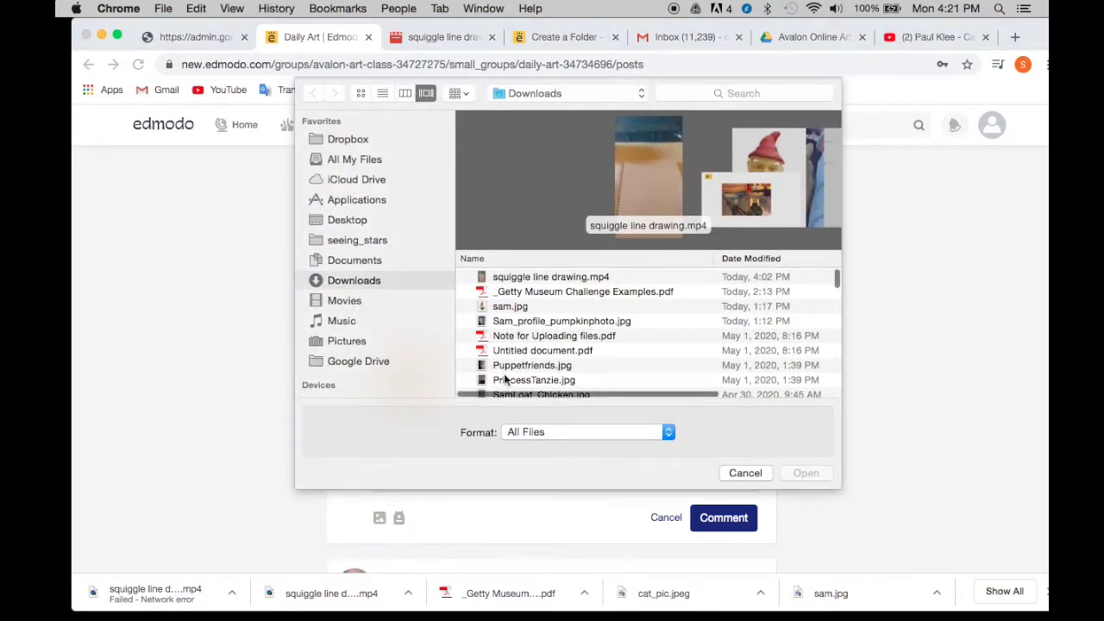
left_click(556, 278)
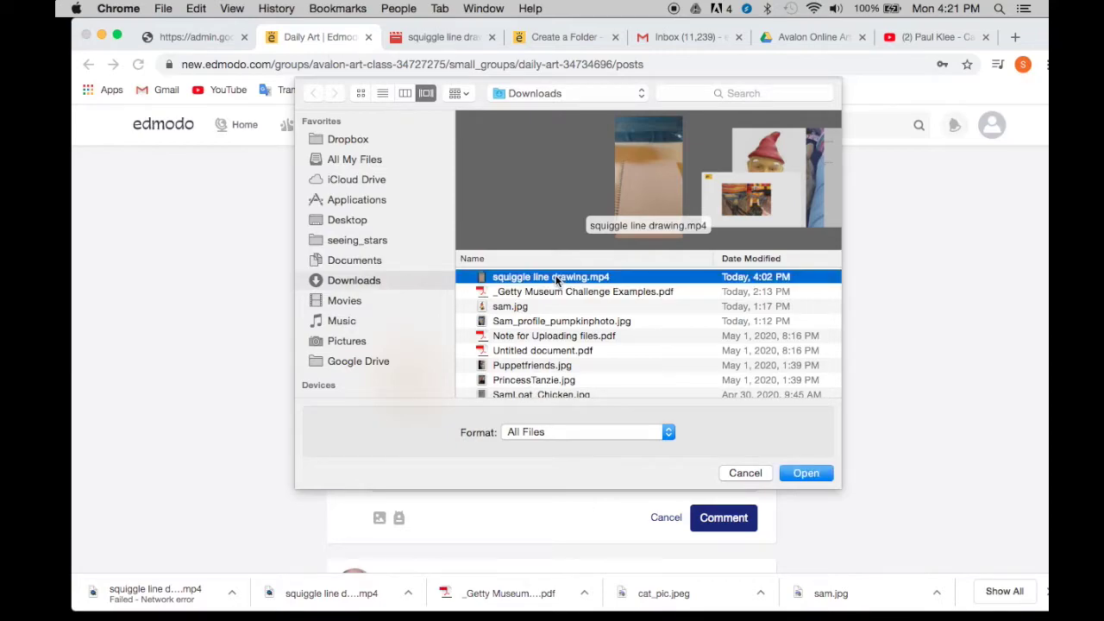
left_click(508, 307)
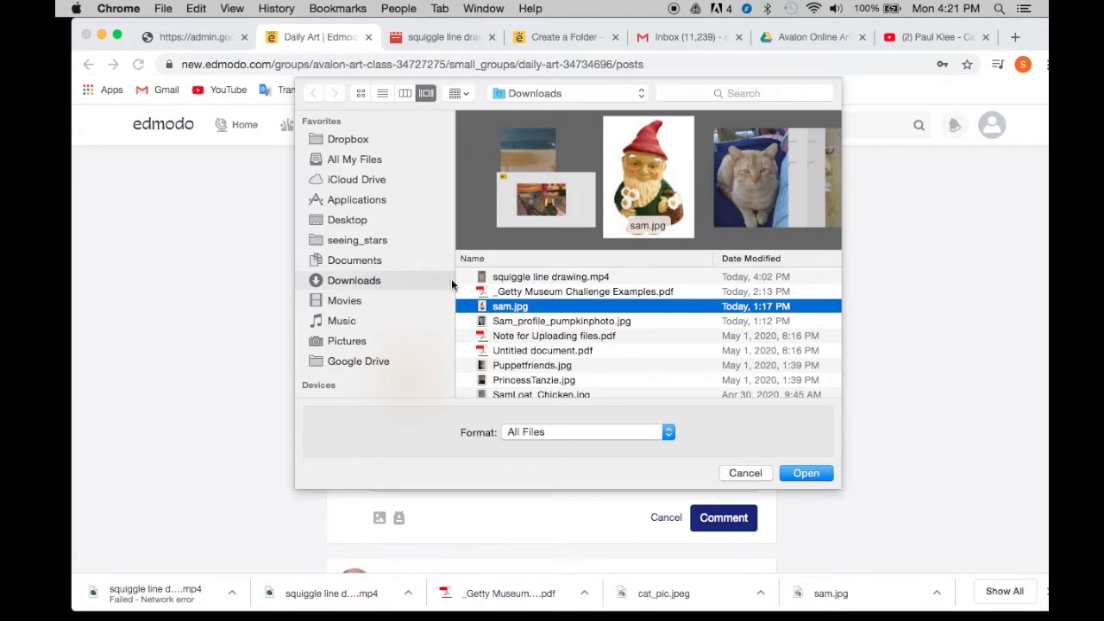
left_click(809, 474)
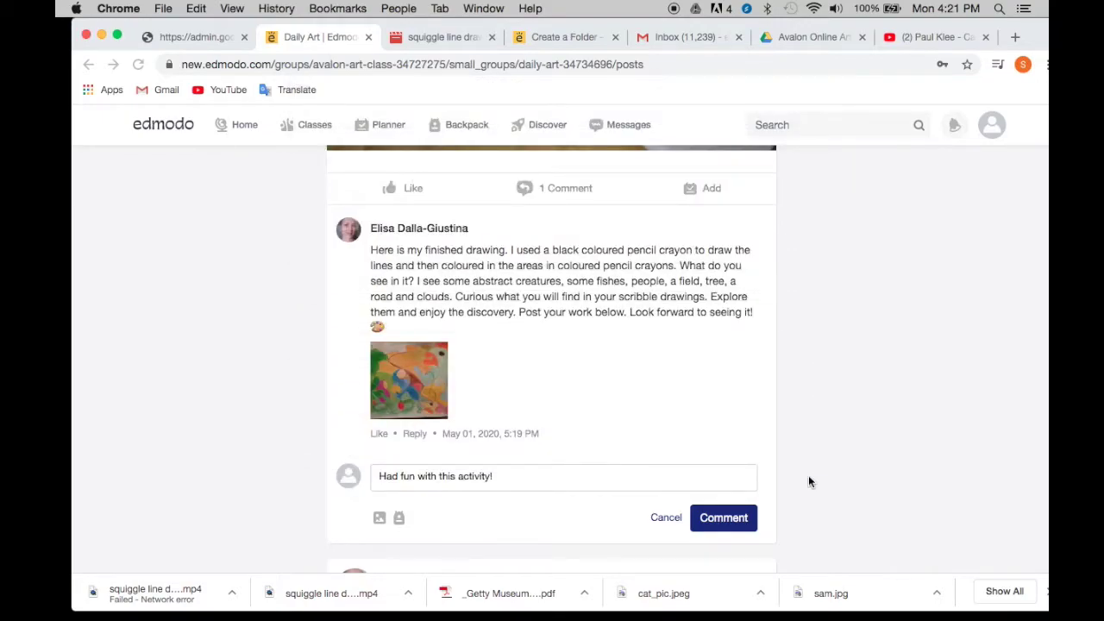
scroll(793, 433, "down", 3)
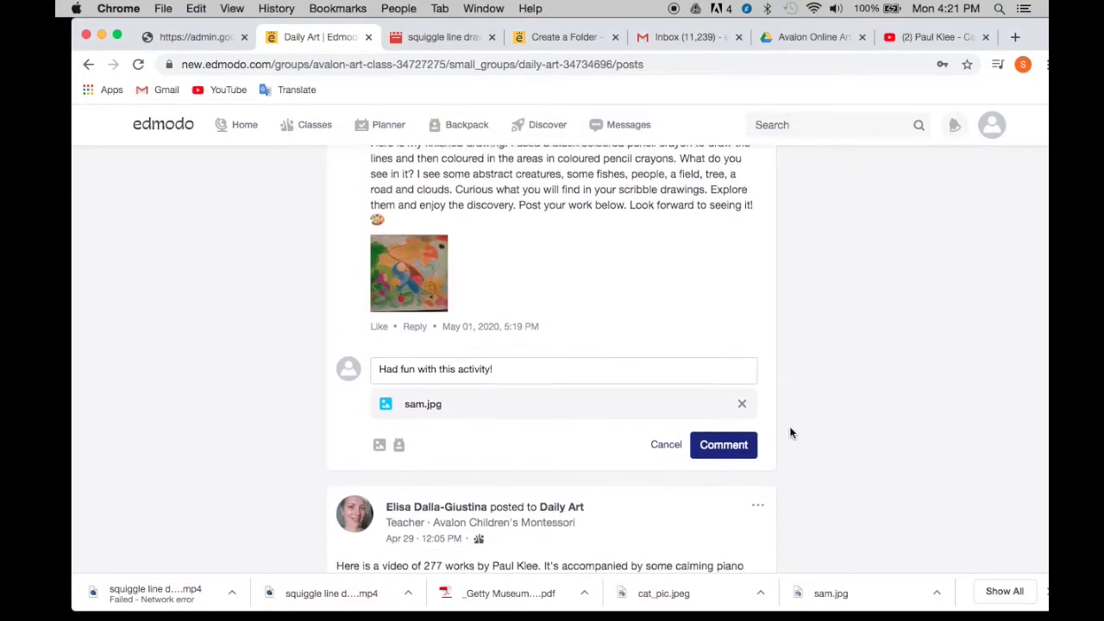
left_click(724, 442)
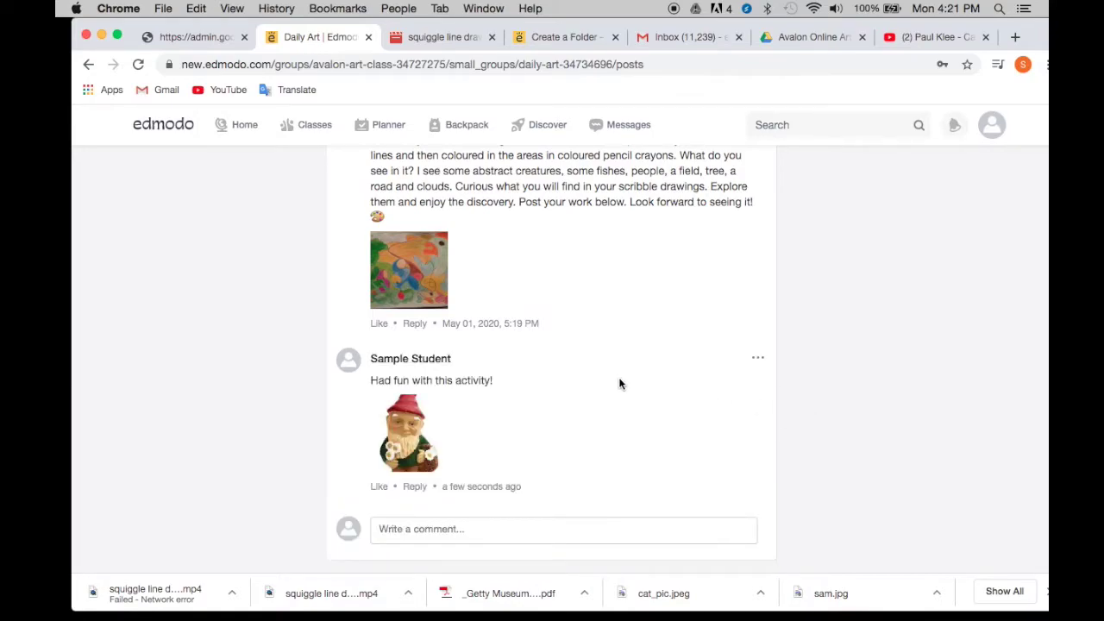
Delete the sample student's comment from the Scribble Drawing post and confirm the deletion.
left_click(761, 361)
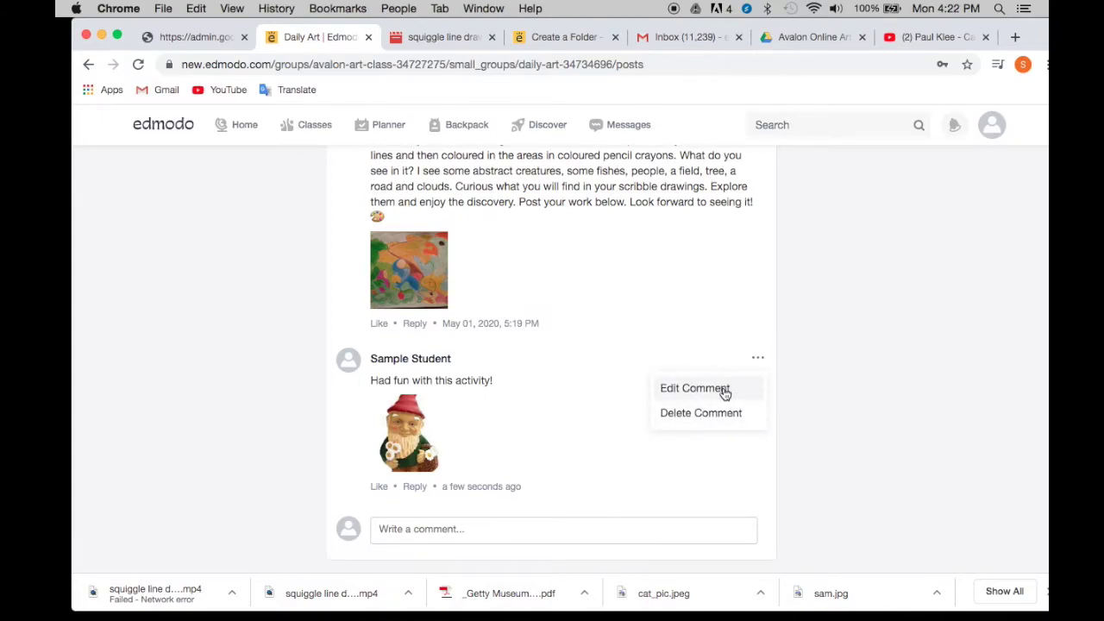
left_click(722, 413)
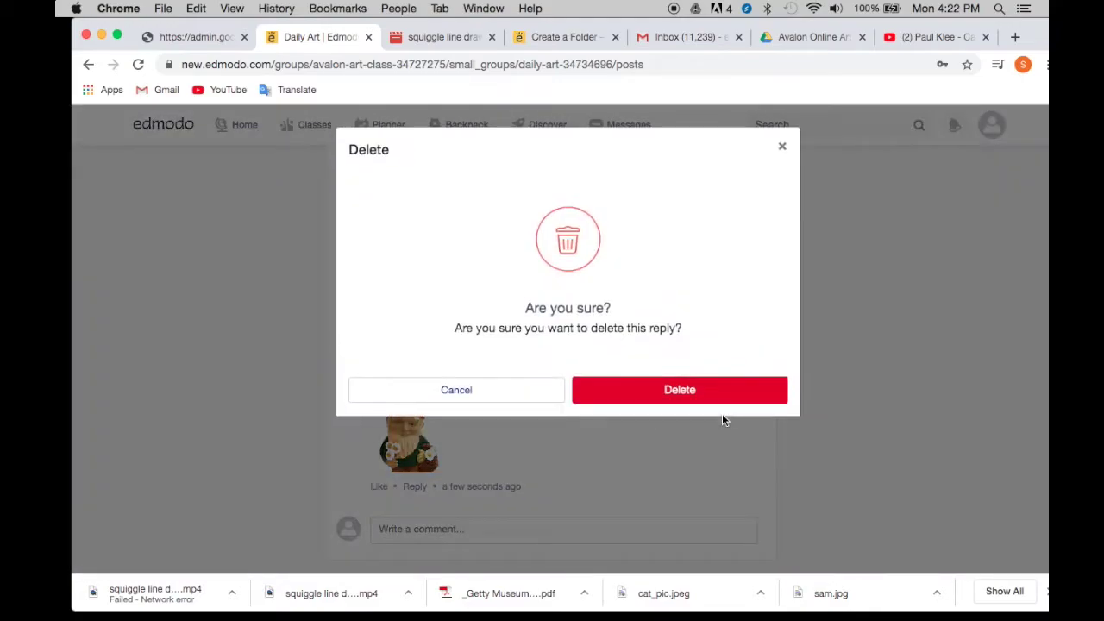
left_click(689, 388)
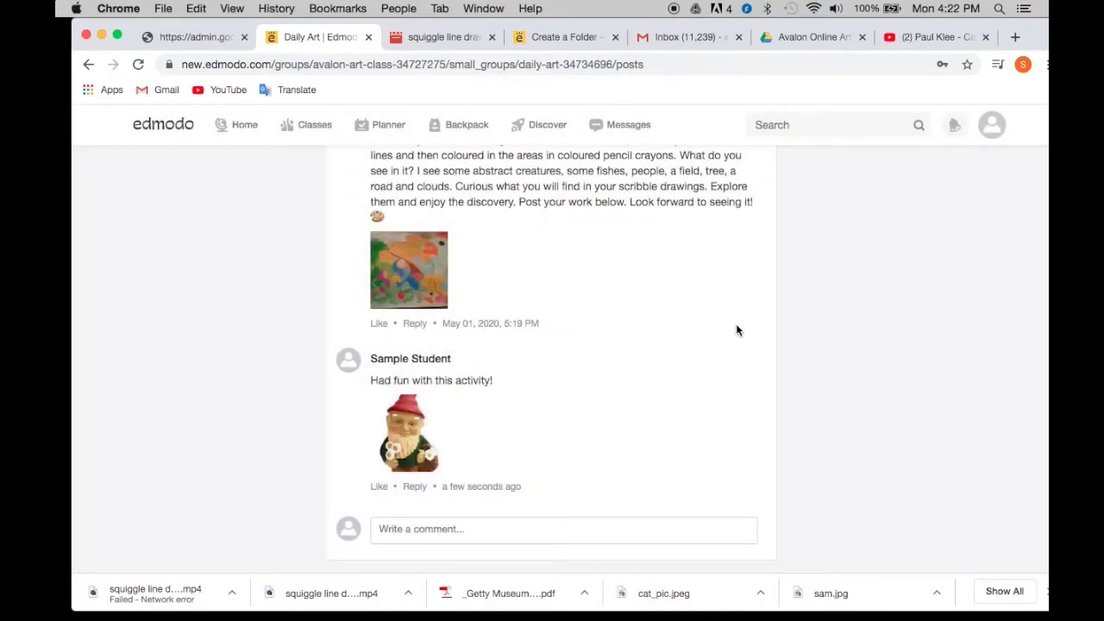
Start a new discussion post in the Daily Art group reading "Look at my Squiggle drawing. I really liked doing it!".
scroll(742, 319, "up", 20)
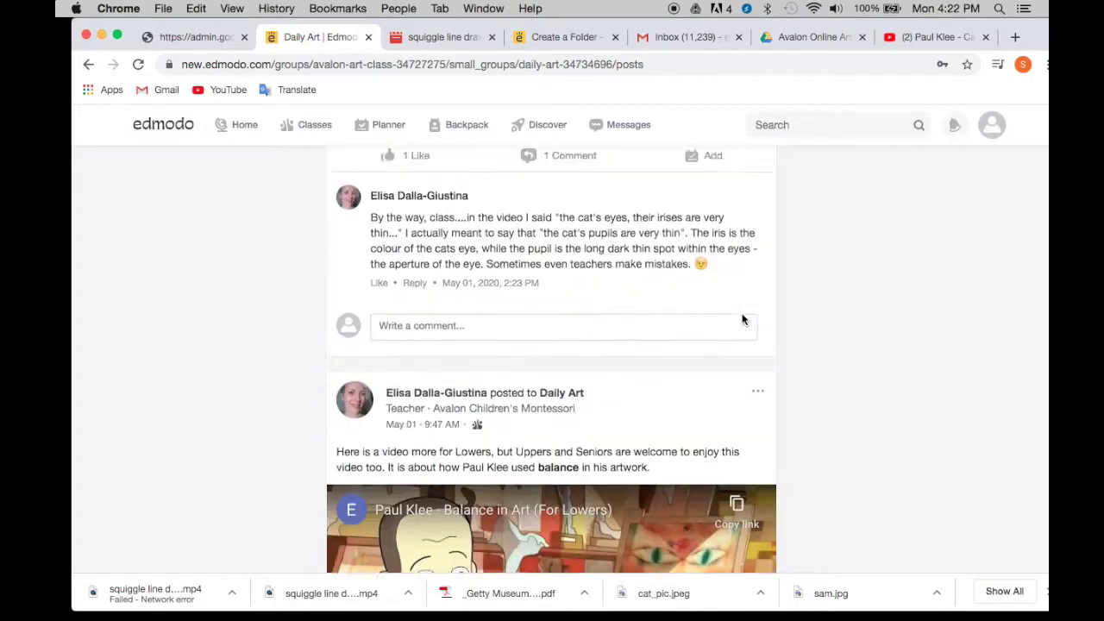
scroll(741, 319, "up", 15)
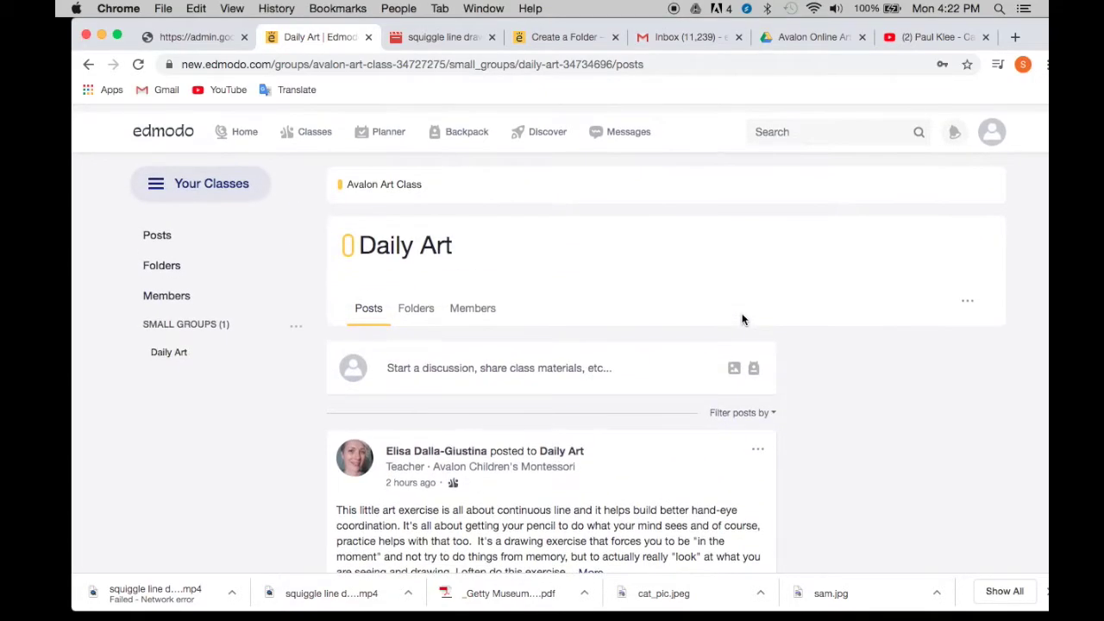
scroll(562, 410, "down", 2)
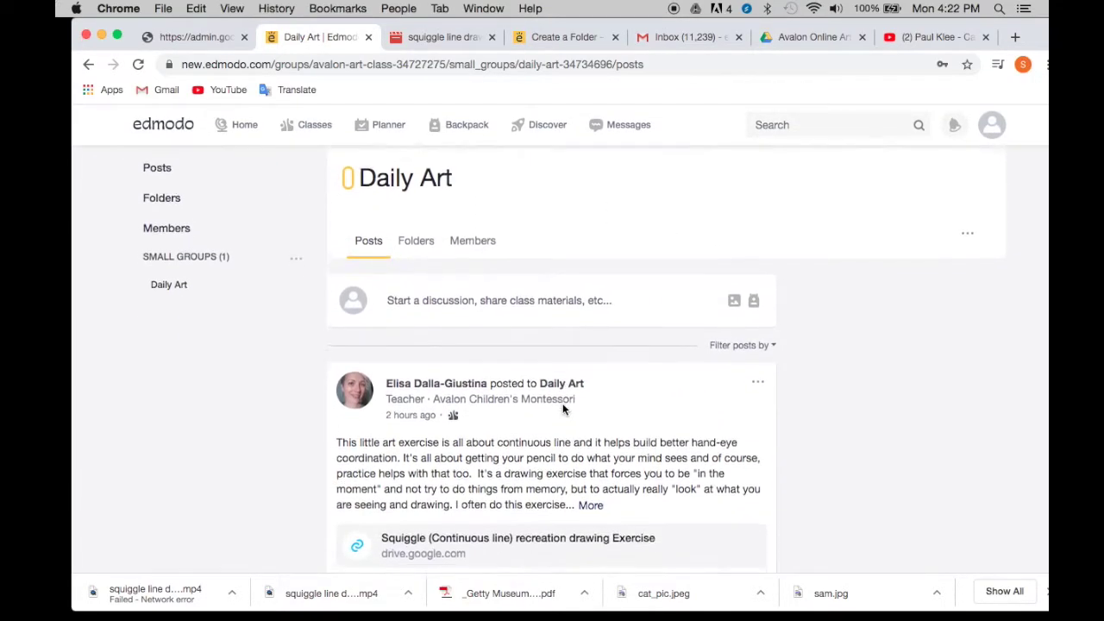
left_click(609, 290)
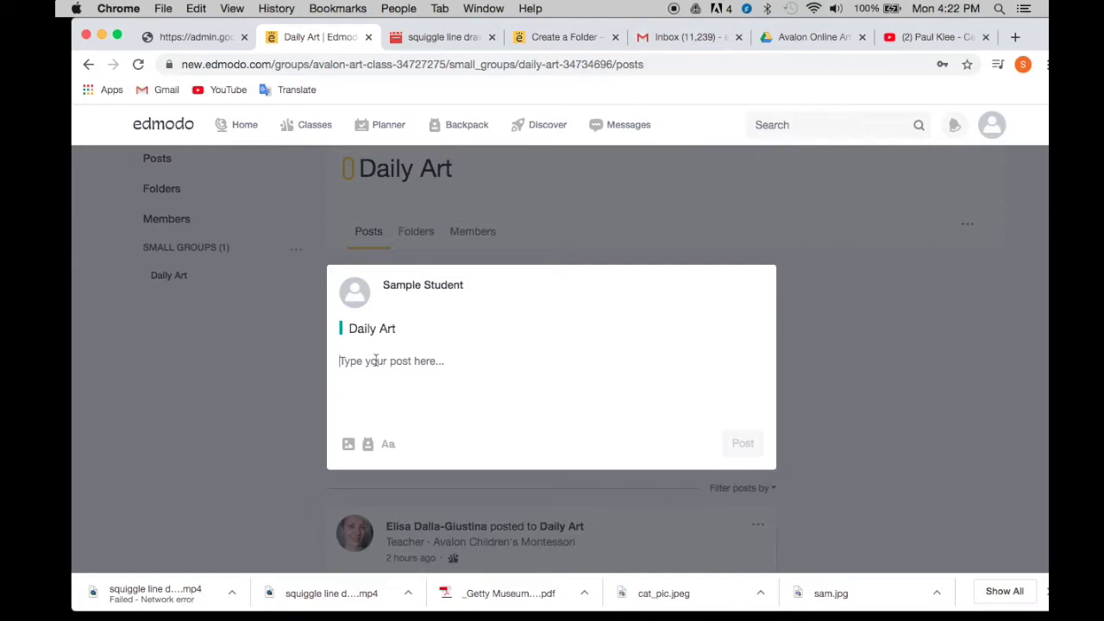
type("Lo")
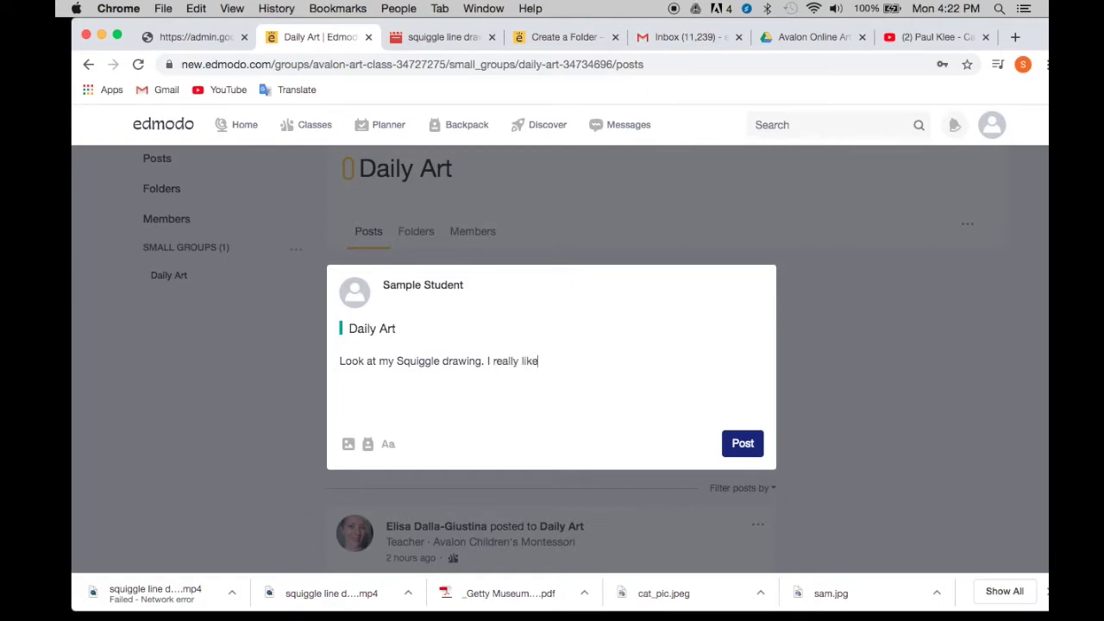
type("doing it!")
Attach sam.jpg from the Downloads folder to the Daily Art post and publish it.
left_click(349, 444)
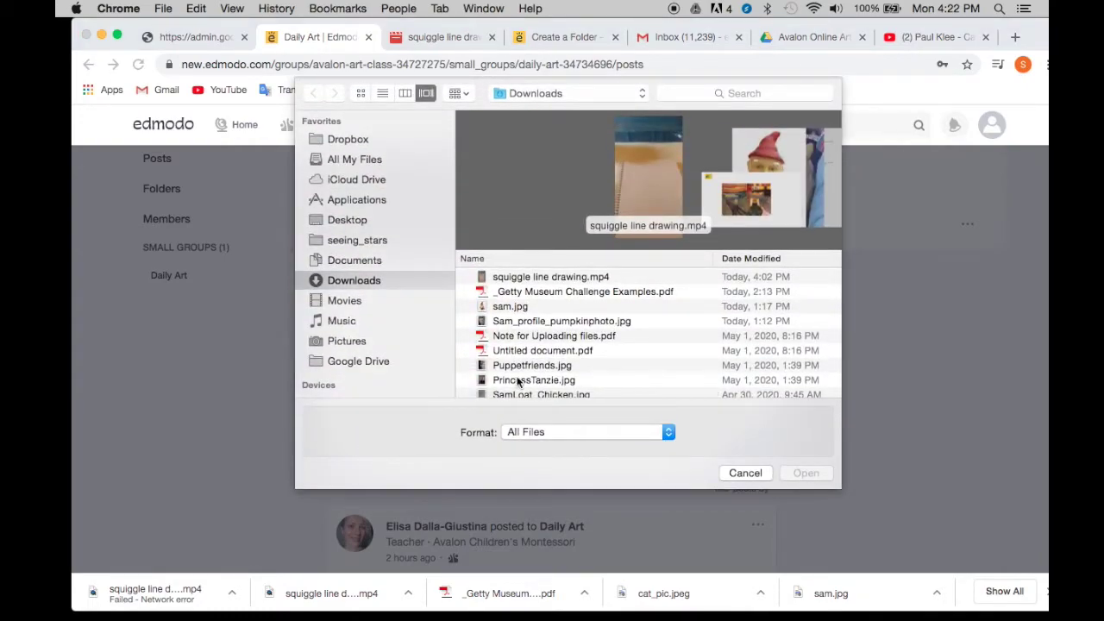
left_click(510, 308)
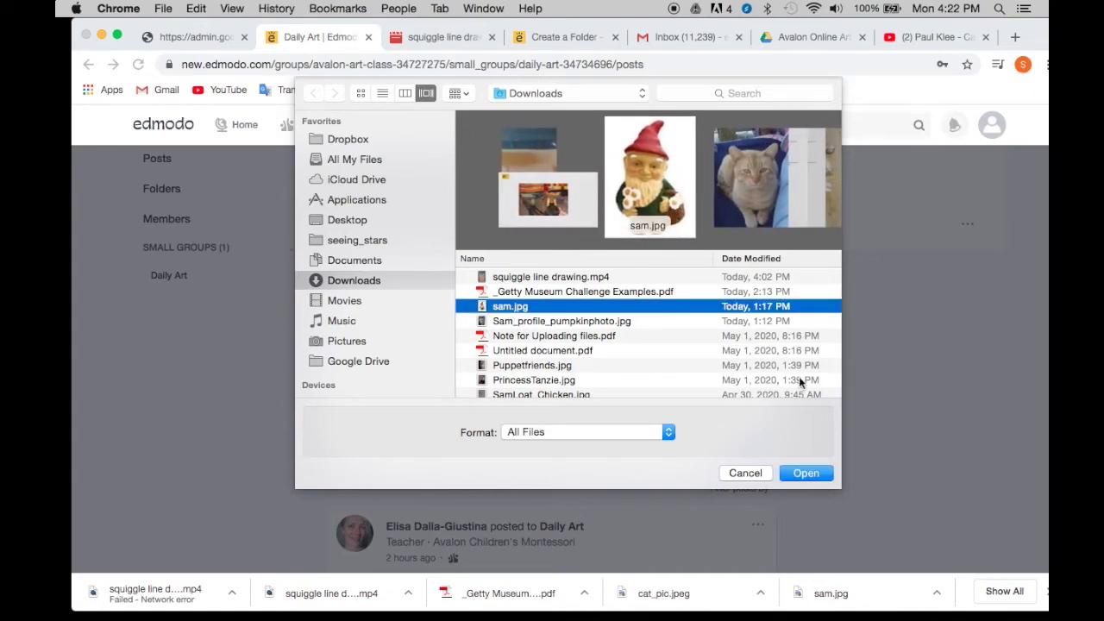
left_click(804, 473)
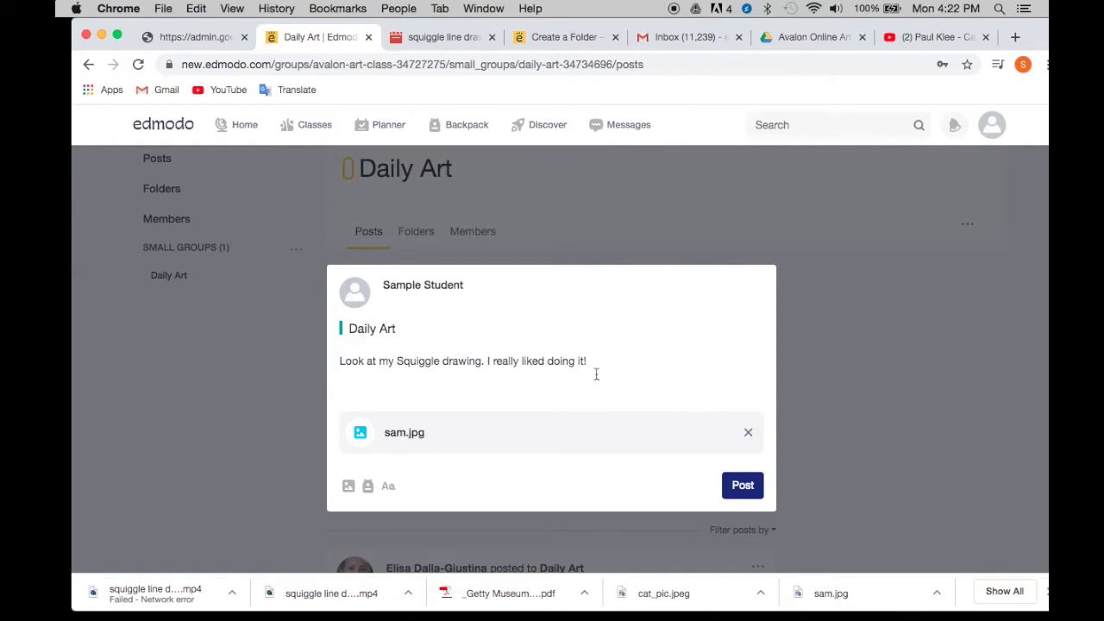
left_click(743, 485)
Delete the sample student's squiggle drawing post from the Daily Art group and confirm the deletion.
scroll(841, 417, "down", 5)
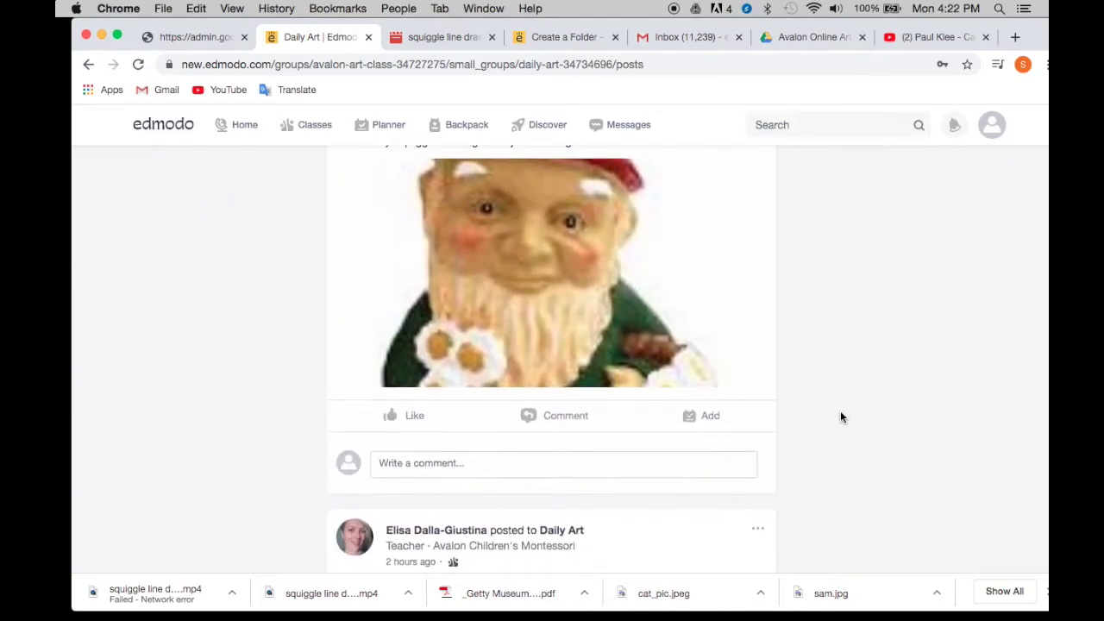
scroll(840, 417, "up", 4)
scroll(841, 418, "up", 1)
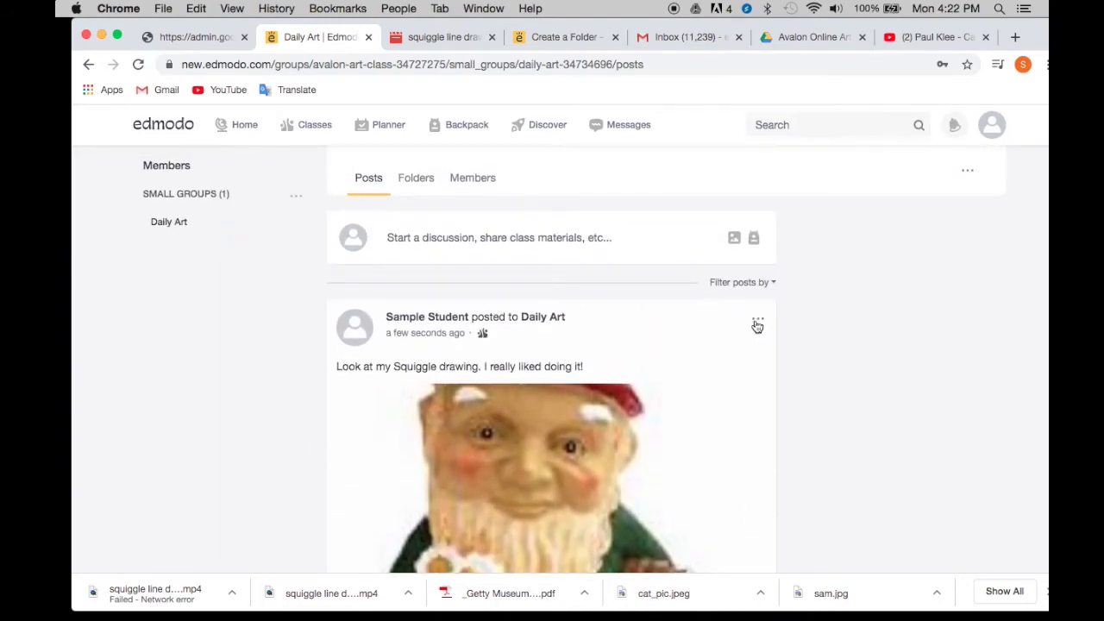
left_click(757, 323)
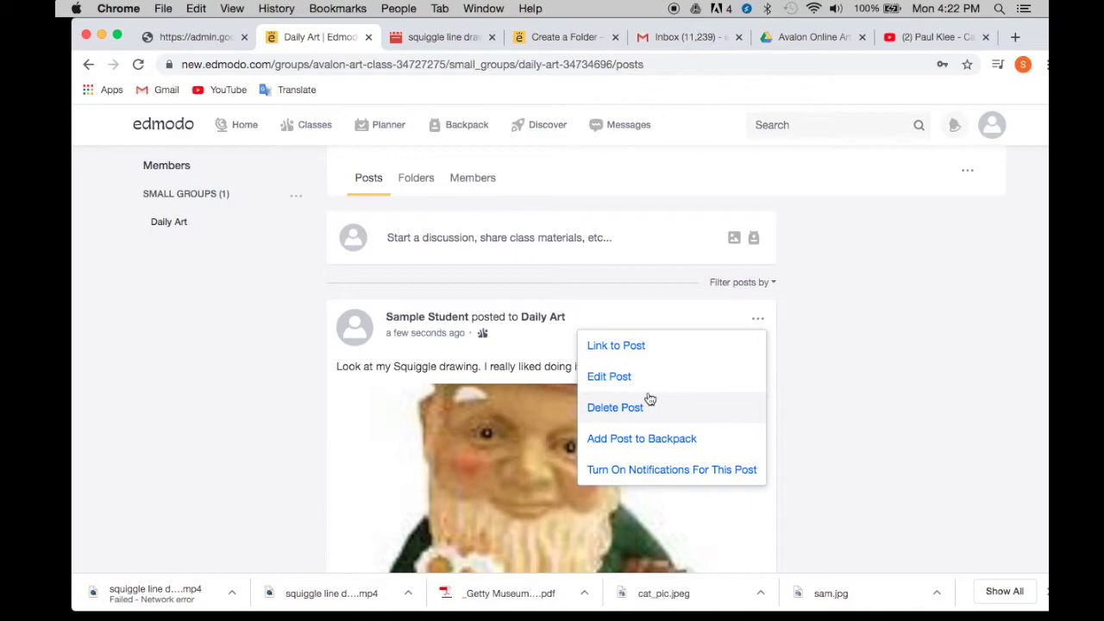
left_click(621, 408)
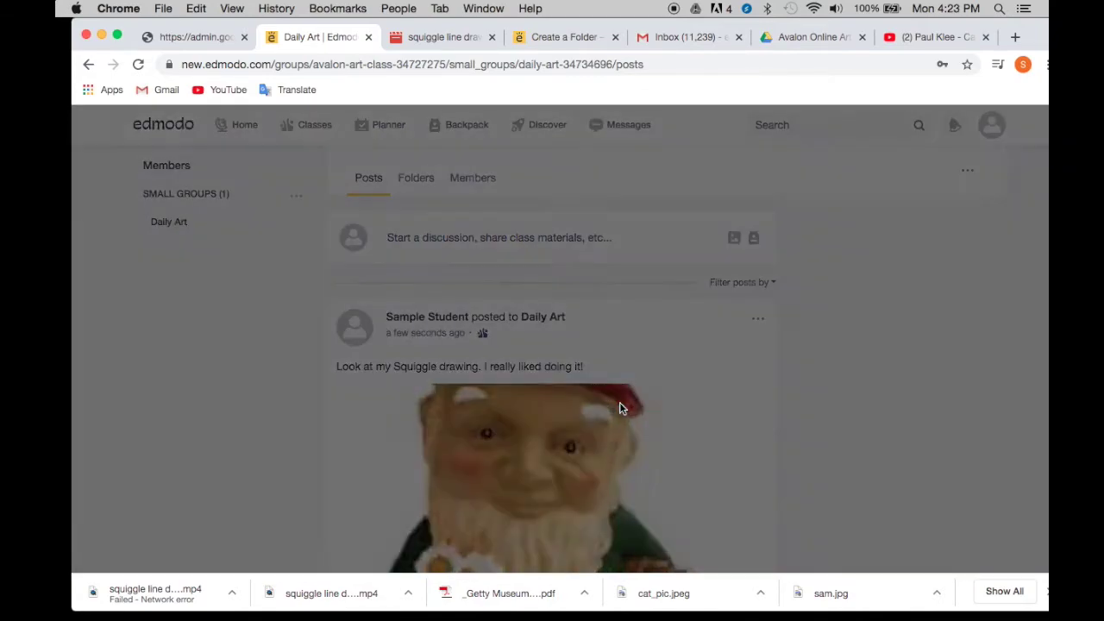
left_click(641, 388)
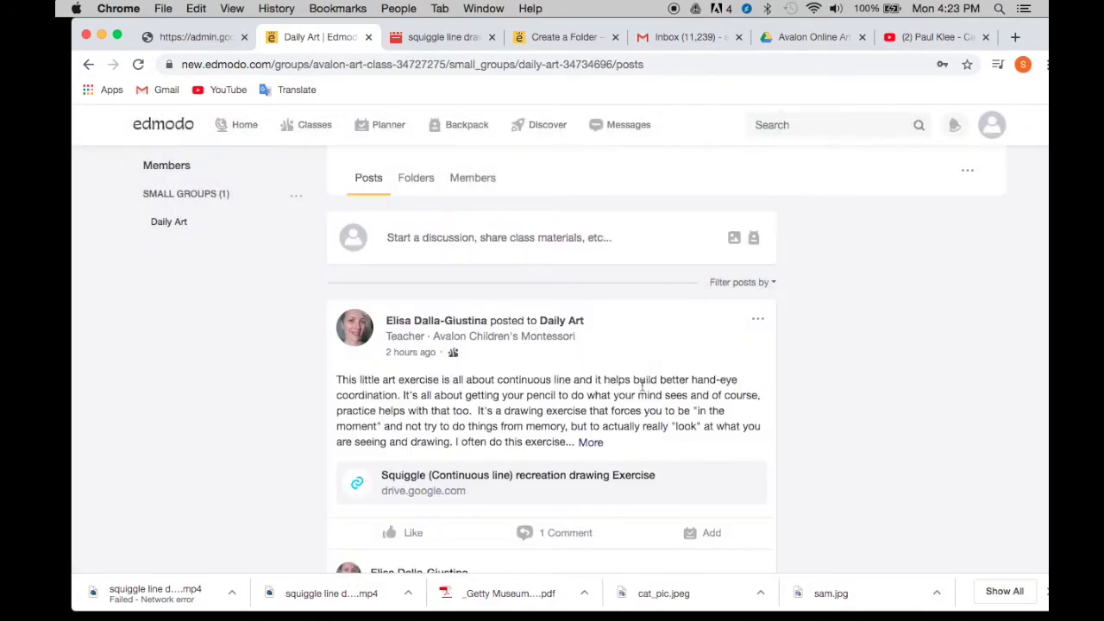
View the Weeks 1 -2: Art Activities folder inside the Lowers Daily Art Folder of the Daily Art group, and return to the group's posts.
scroll(751, 346, "up", 3)
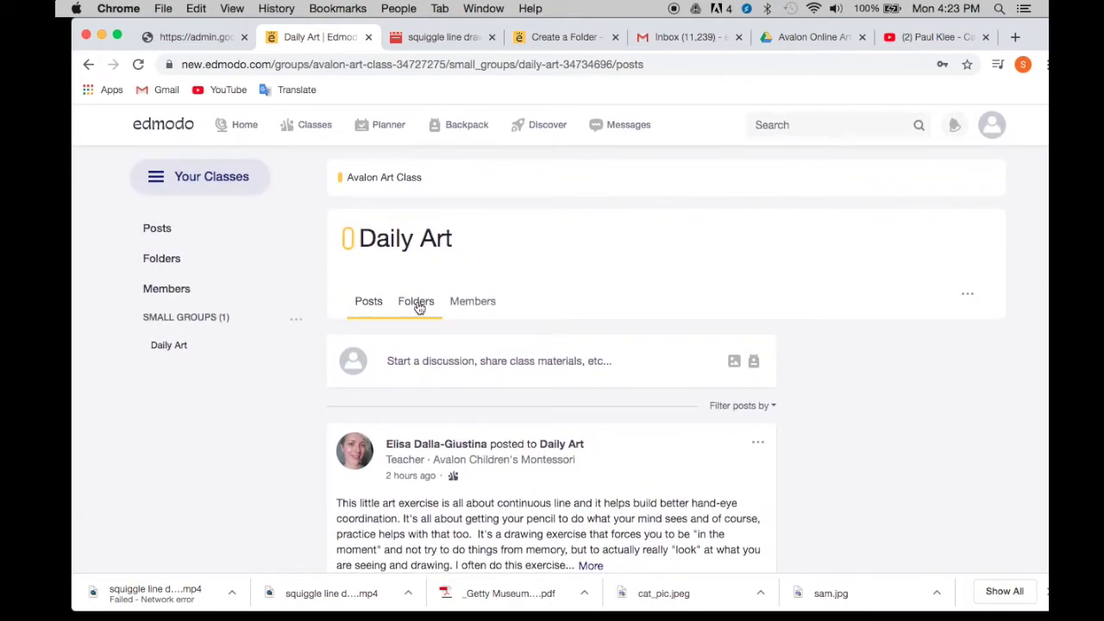
left_click(418, 309)
scroll(525, 407, "down", 1)
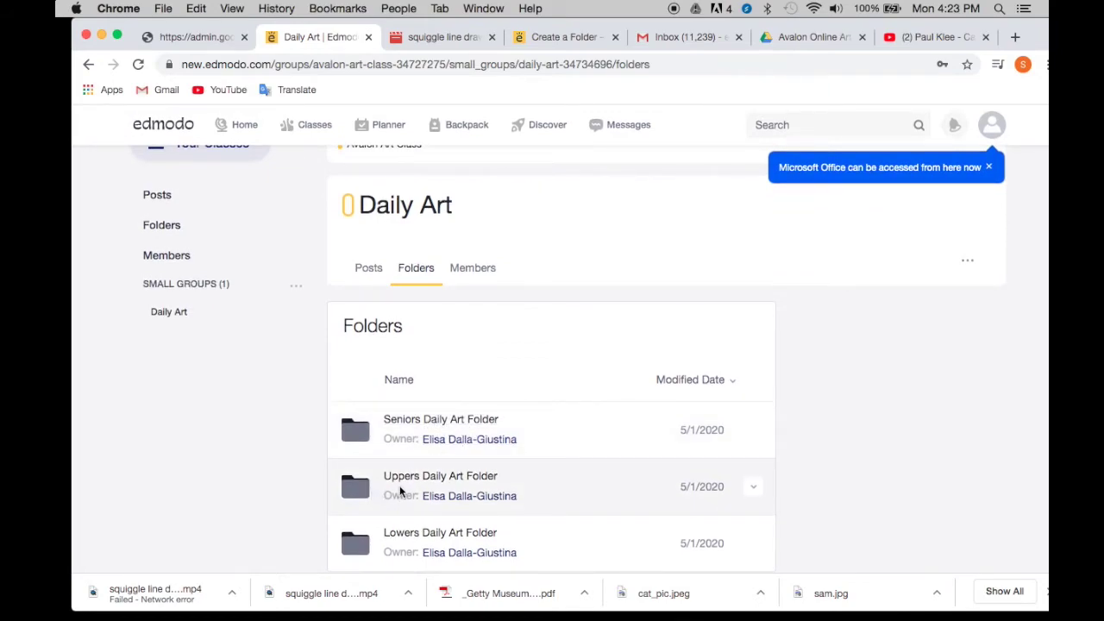
left_click(454, 536)
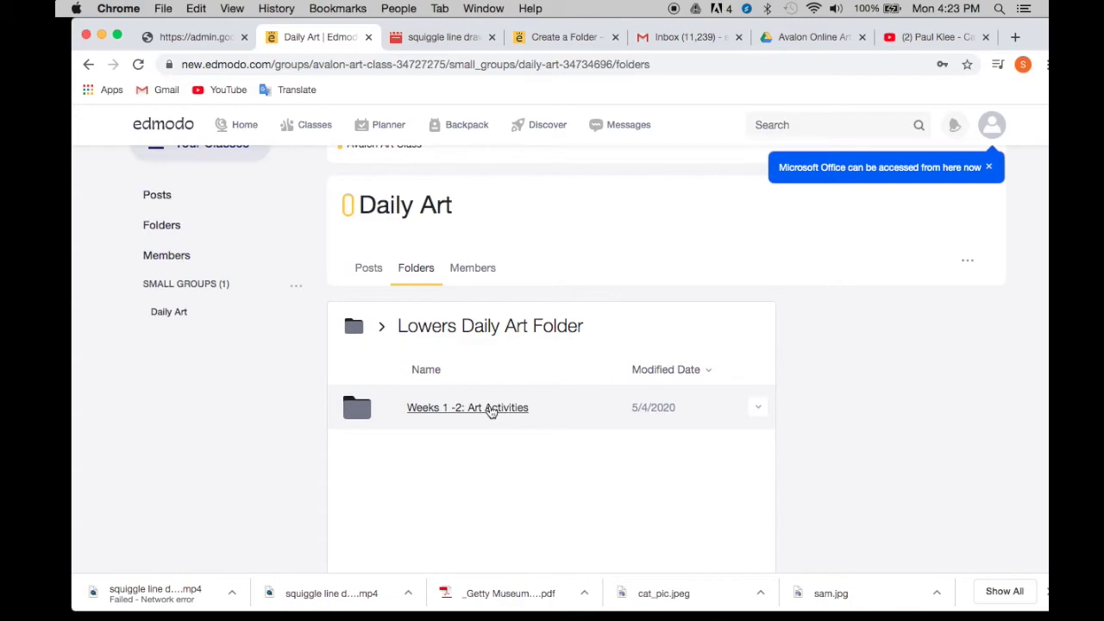
left_click(489, 409)
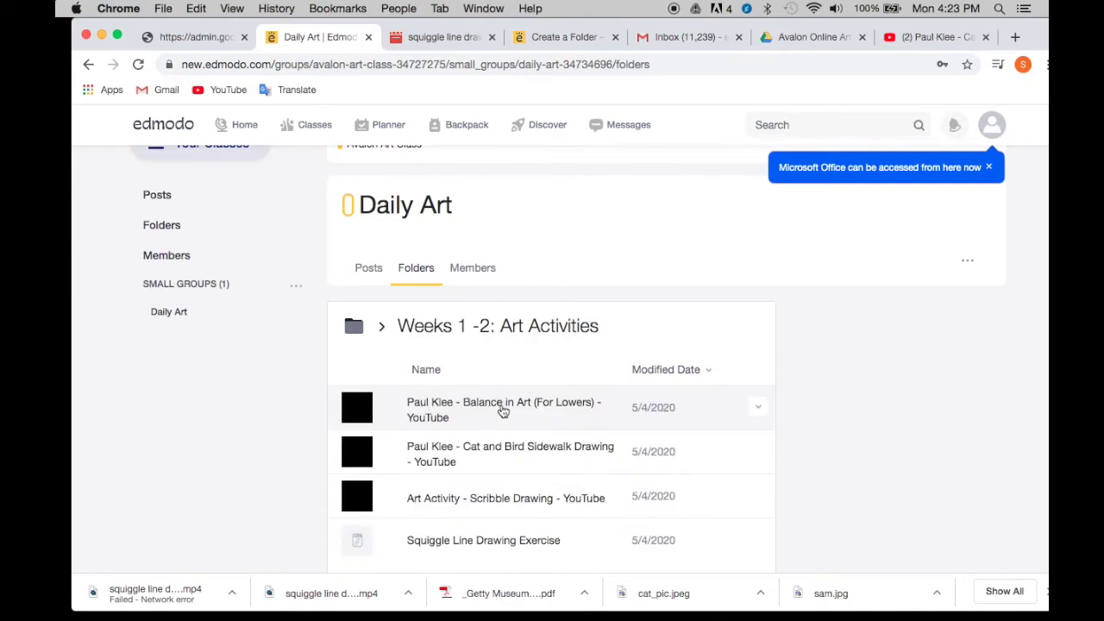
scroll(512, 423, "down", 1)
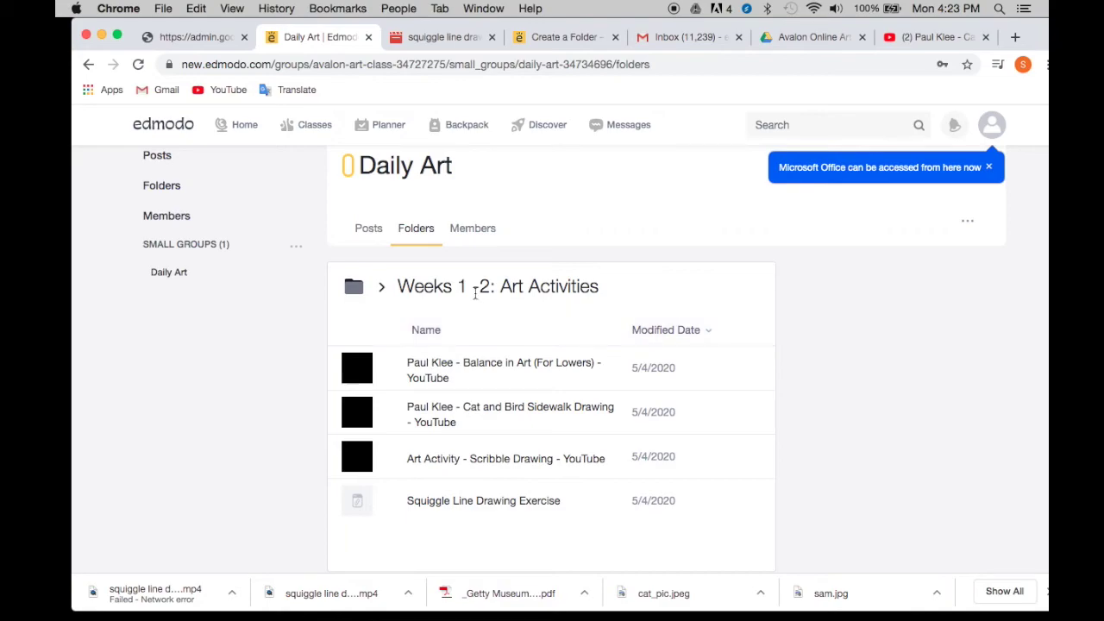
left_click(368, 229)
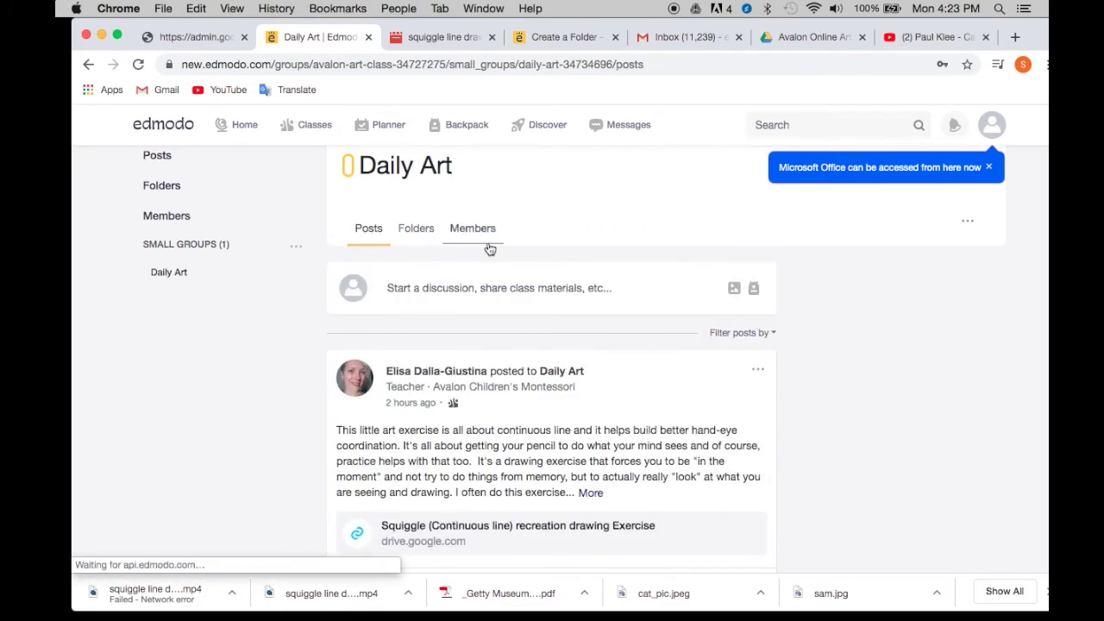